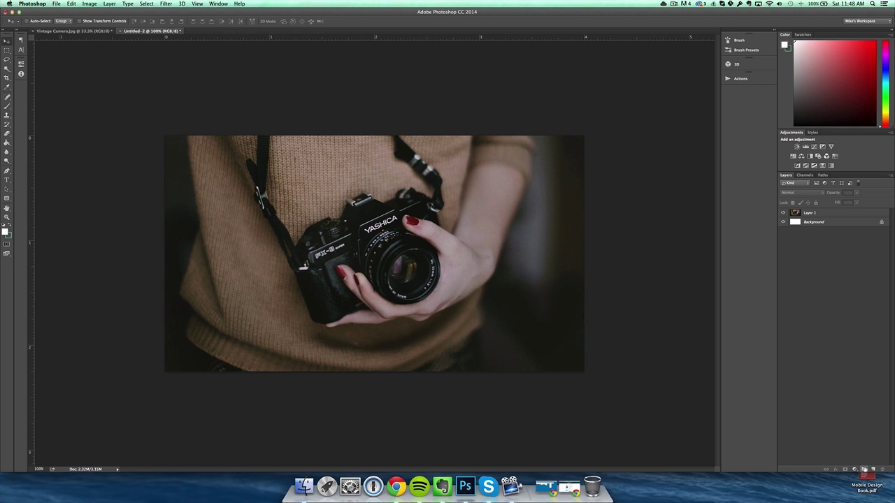
# - Open the fill and adjustment layer menu at the bottom of the Layers panel
pyautogui.click(854, 471)
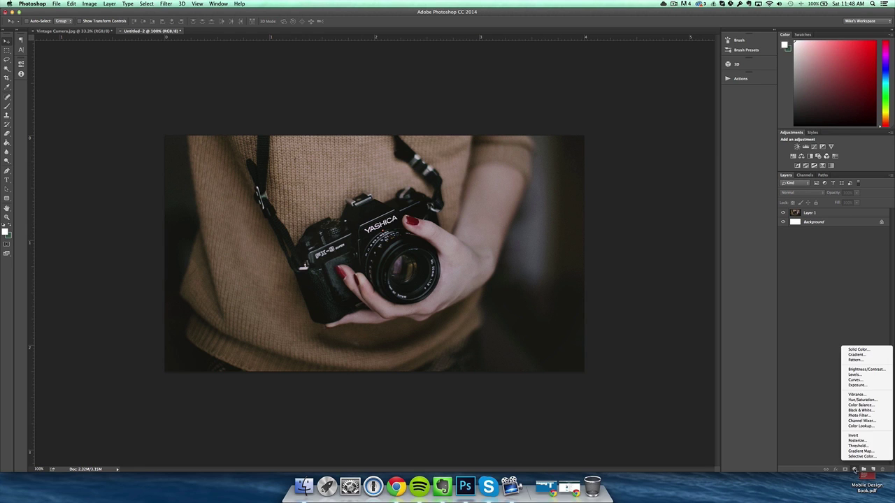
# - Add a Curves layer with an adjusted midtone point and a raised black point for a matte look
pyautogui.click(857, 380)
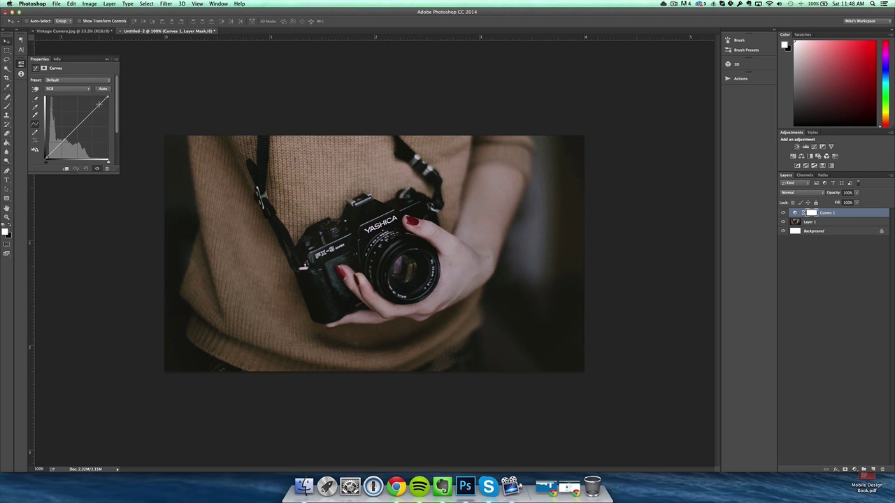
pyautogui.click(99, 103)
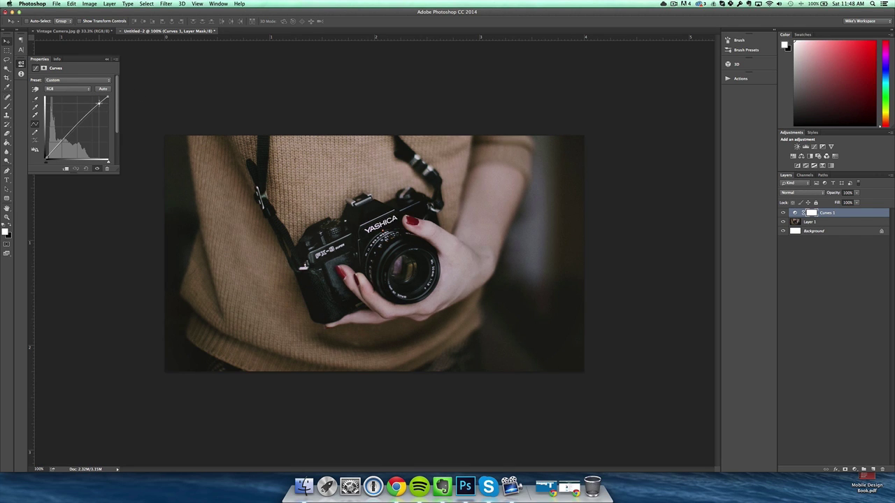
pyautogui.moveTo(99, 104); pyautogui.dragTo(98, 102)
pyautogui.moveTo(60, 142); pyautogui.dragTo(60, 146)
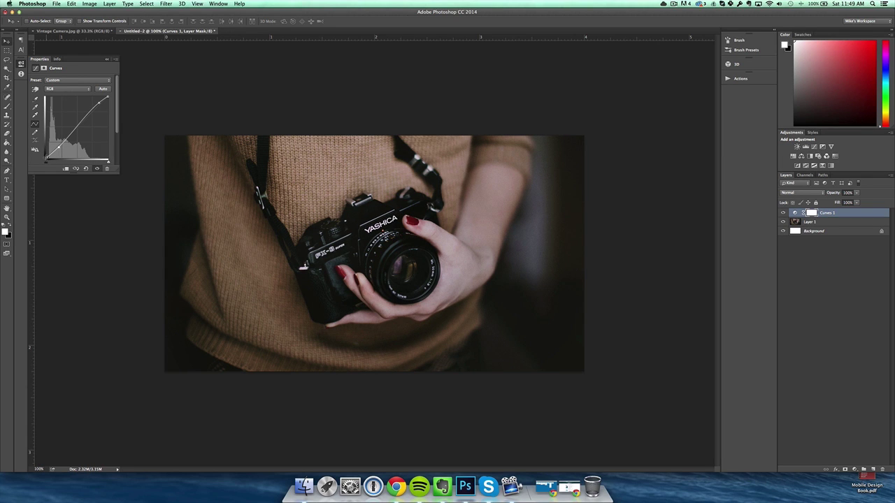
pyautogui.moveTo(45, 156); pyautogui.dragTo(46, 153)
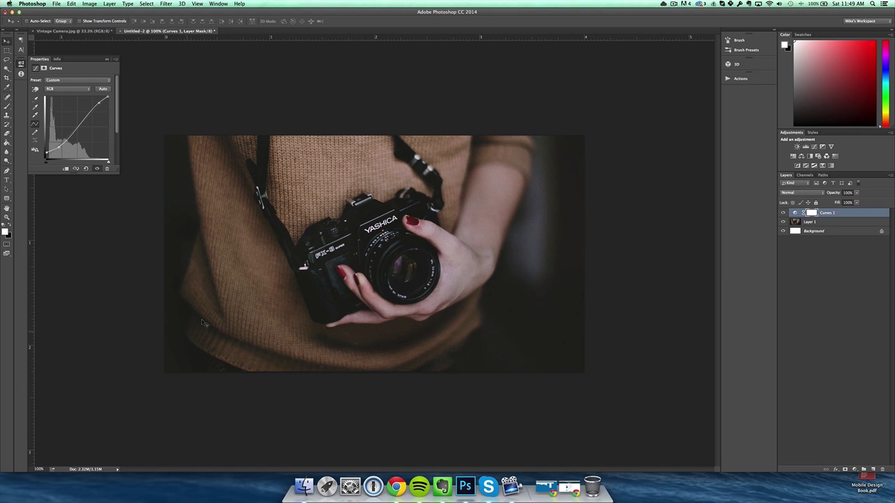
pyautogui.click(107, 60)
# - Toggle Curves 1 off and on to compare before and after, then deselect it
pyautogui.click(783, 213)
pyautogui.click(783, 212)
pyautogui.click(783, 213)
pyautogui.click(783, 212)
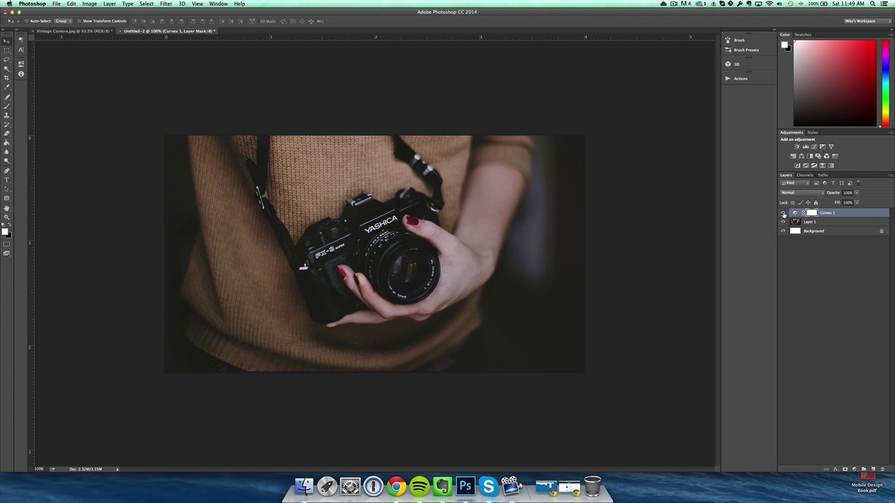
pyautogui.click(803, 277)
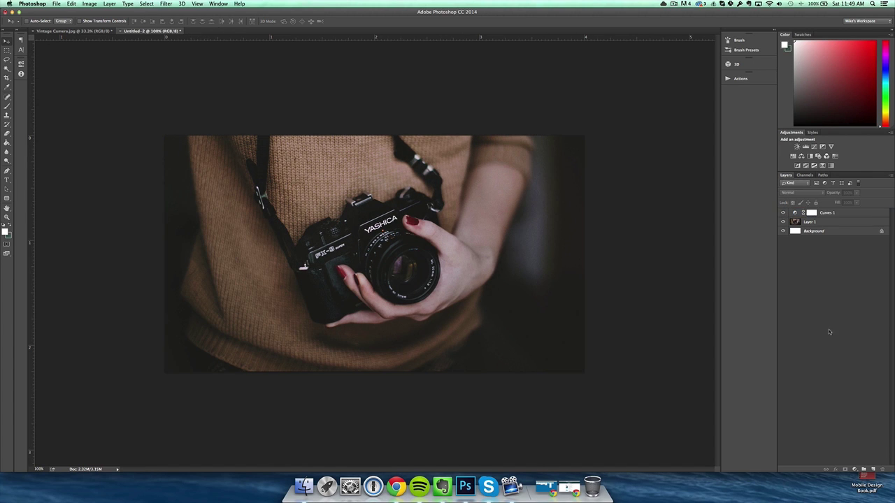
pyautogui.click(854, 469)
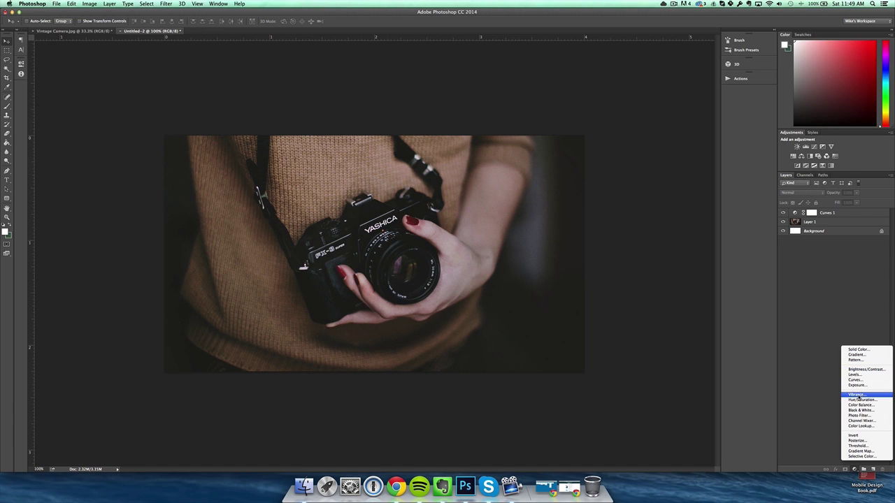
# - Add a Vibrance adjustment layer with Vibrance set to -10, then collapse Properties and deselect it
pyautogui.click(648, 302)
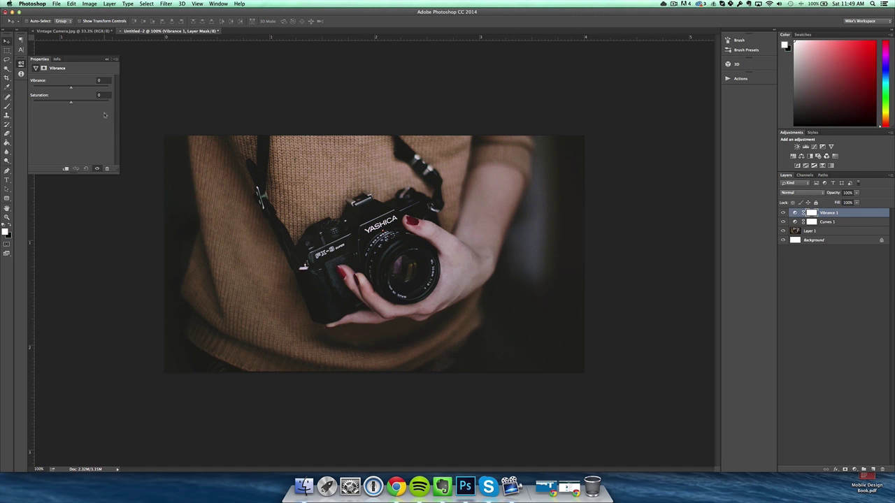
pyautogui.click(105, 80)
pyautogui.press('Tab')
pyautogui.click(107, 60)
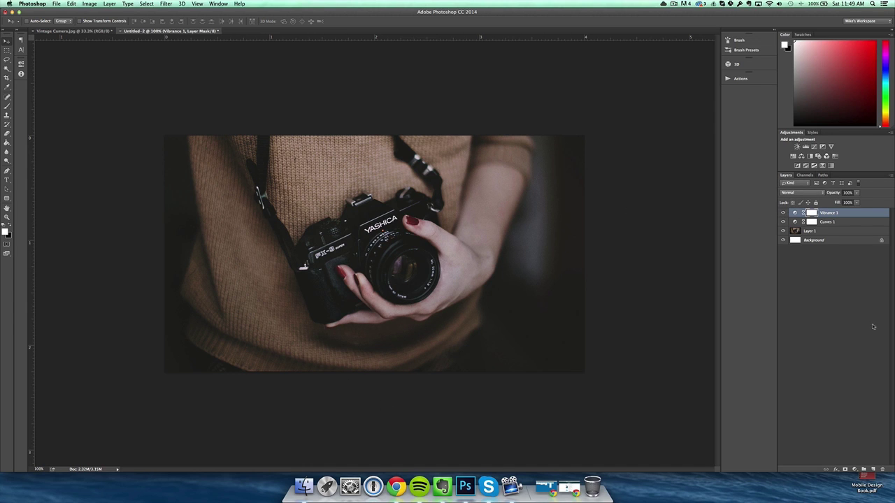
pyautogui.click(848, 311)
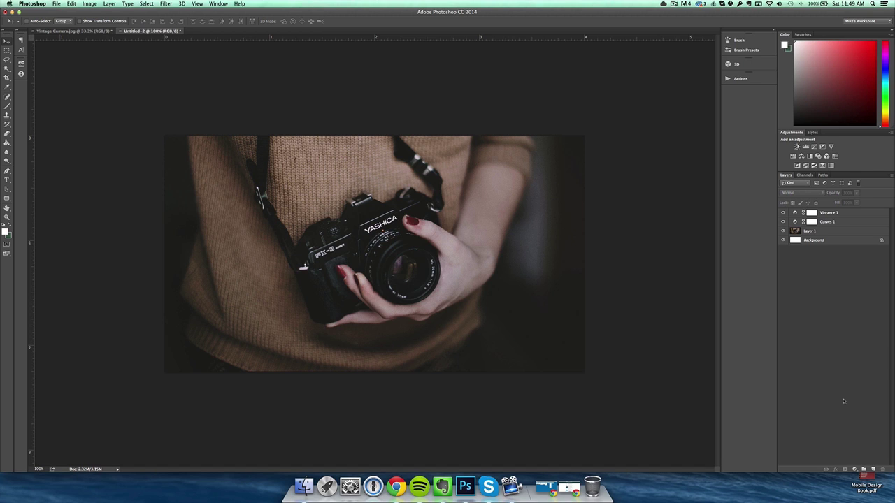
# - Add a Gradient Fill layer whose gradient has both colour stops set to black
pyautogui.click(854, 470)
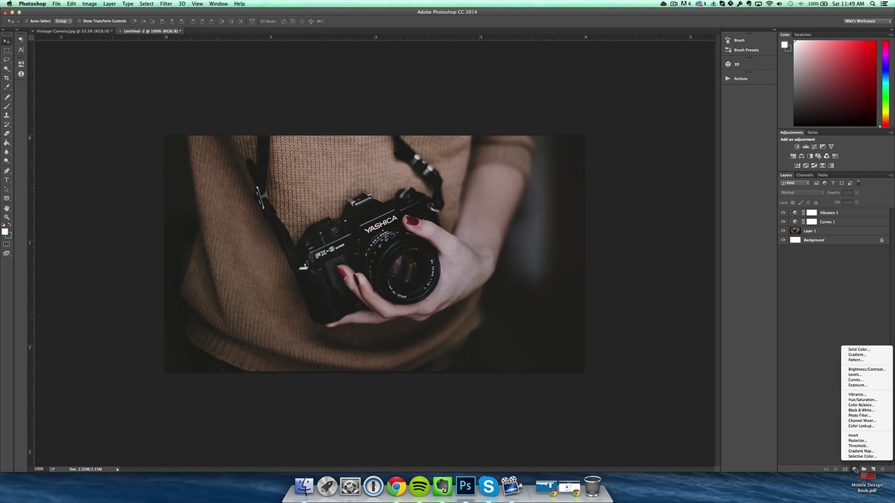
pyautogui.click(858, 355)
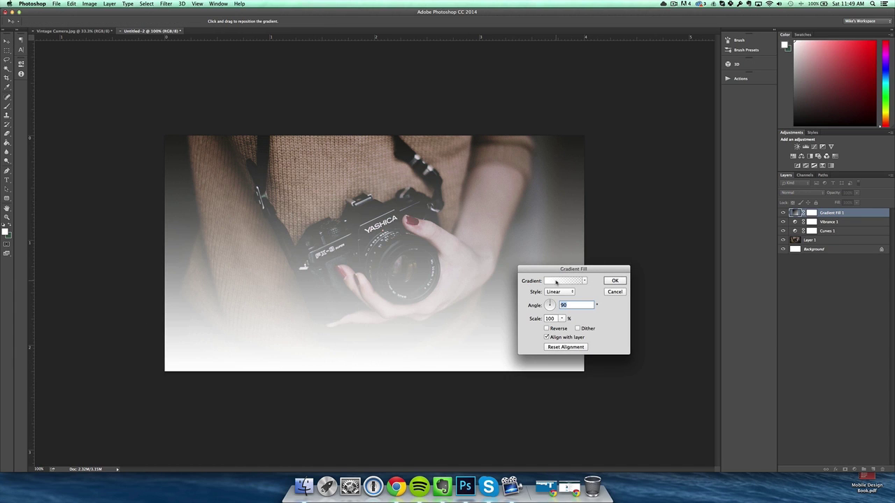
pyautogui.click(556, 281)
pyautogui.doubleClick(179, 342)
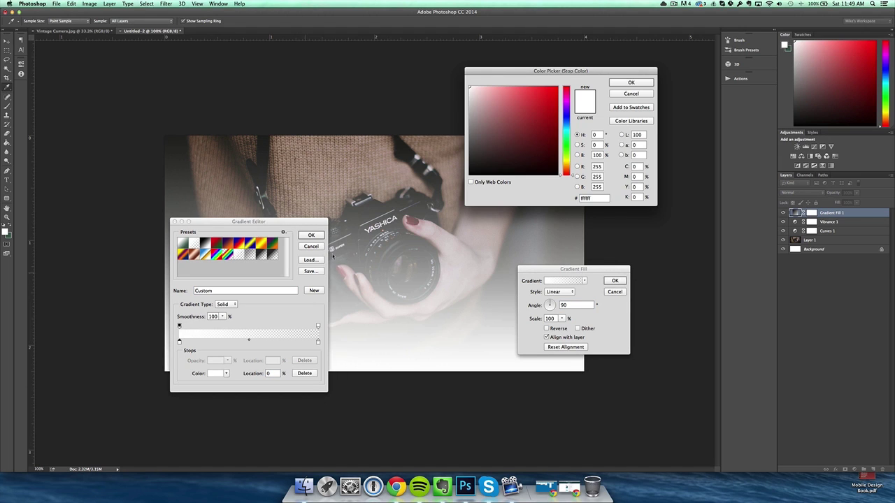
pyautogui.moveTo(526, 129); pyautogui.dragTo(470, 174)
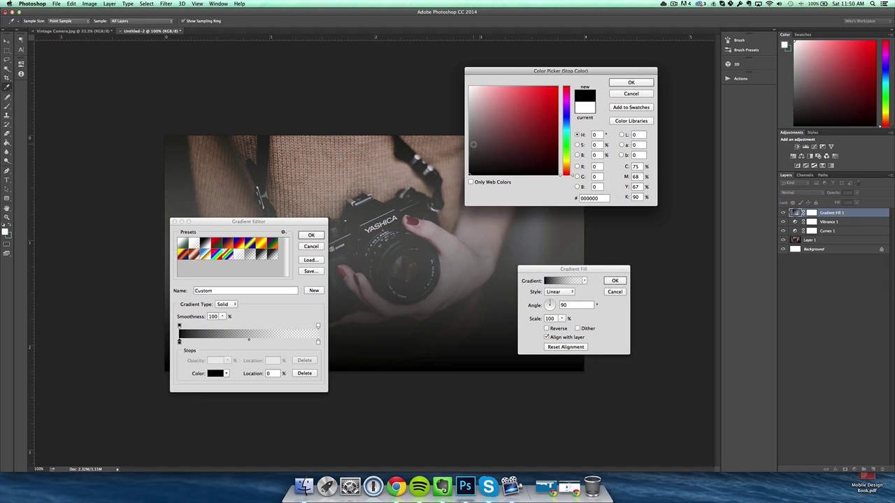
pyautogui.click(632, 82)
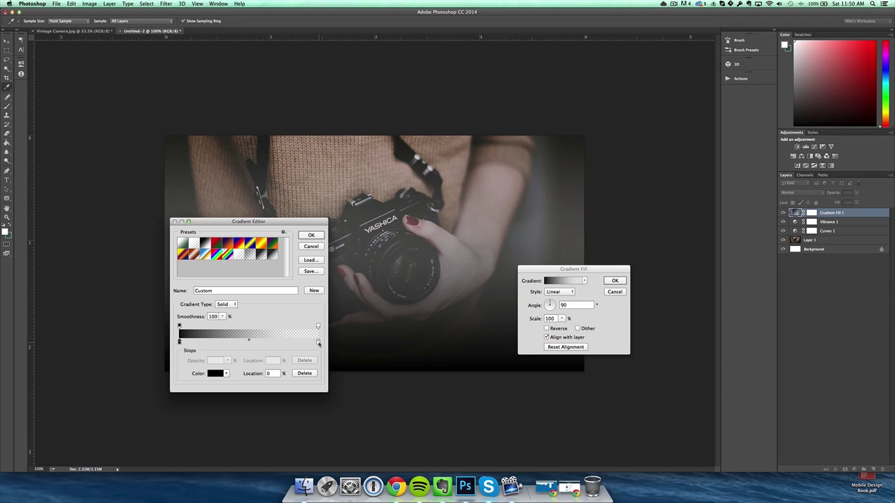
pyautogui.doubleClick(318, 342)
pyautogui.click(470, 175)
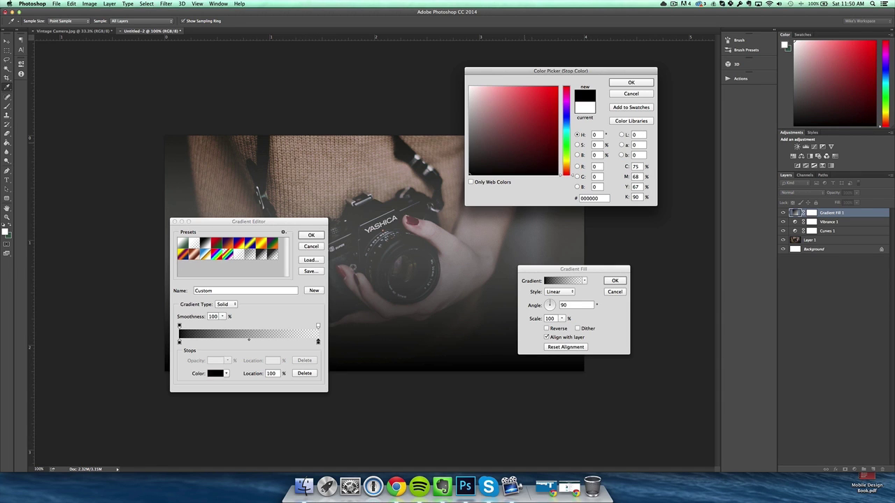
pyautogui.click(630, 84)
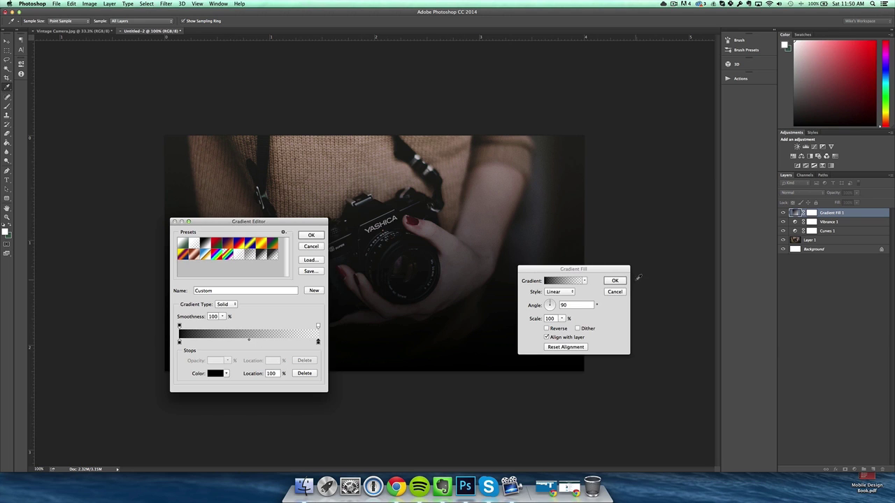
pyautogui.click(311, 235)
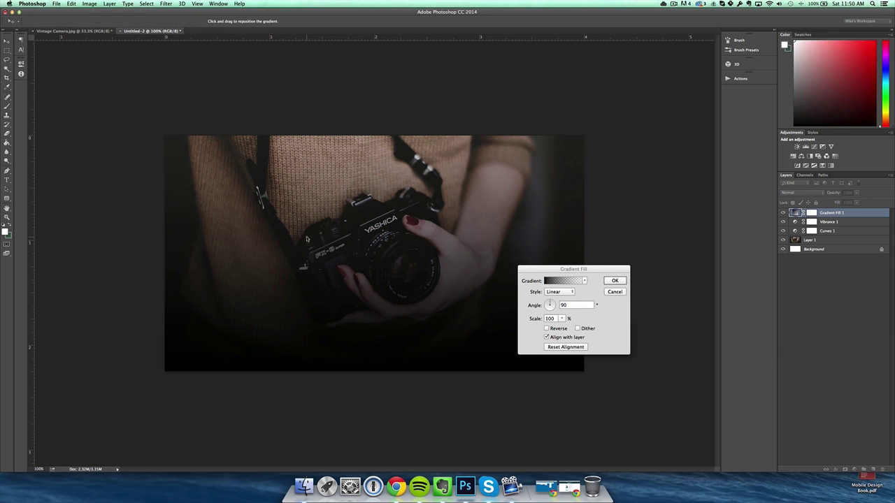
# - Keep the Linear style and set the gradient angle to 0 and scale to 90
pyautogui.click(567, 293)
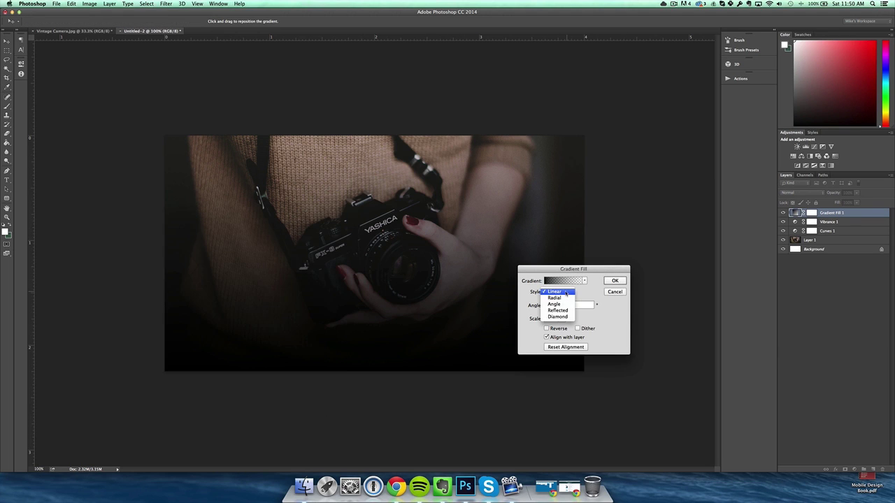
pyautogui.click(566, 294)
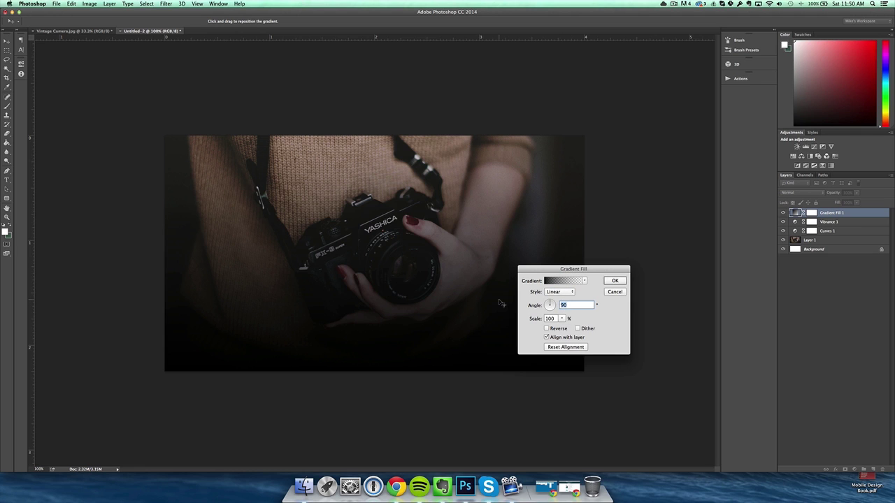
pyautogui.write('0')
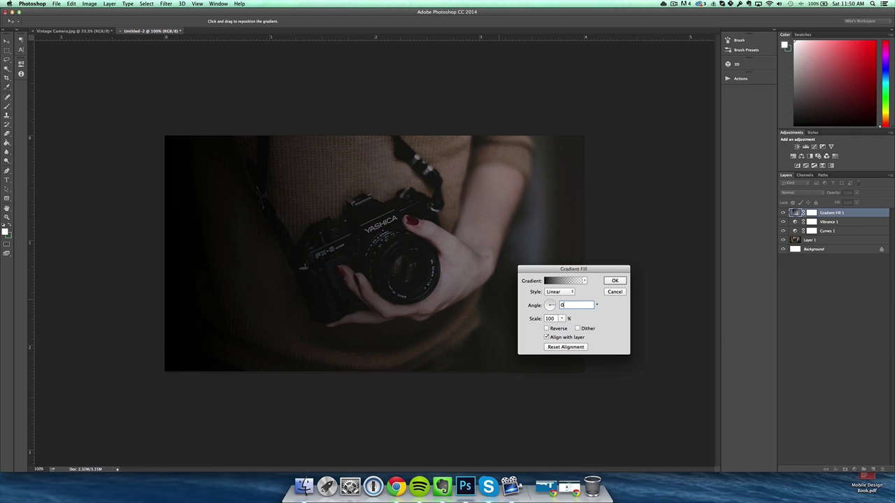
pyautogui.click(562, 319)
pyautogui.click(553, 318)
pyautogui.press('BackSpace')
pyautogui.press('BackSpace')
pyautogui.press('BackSpace')
pyautogui.write('90')
# - Shape a black band by adding a transparent stop and opaque stops at 57% and 72%
pyautogui.click(565, 281)
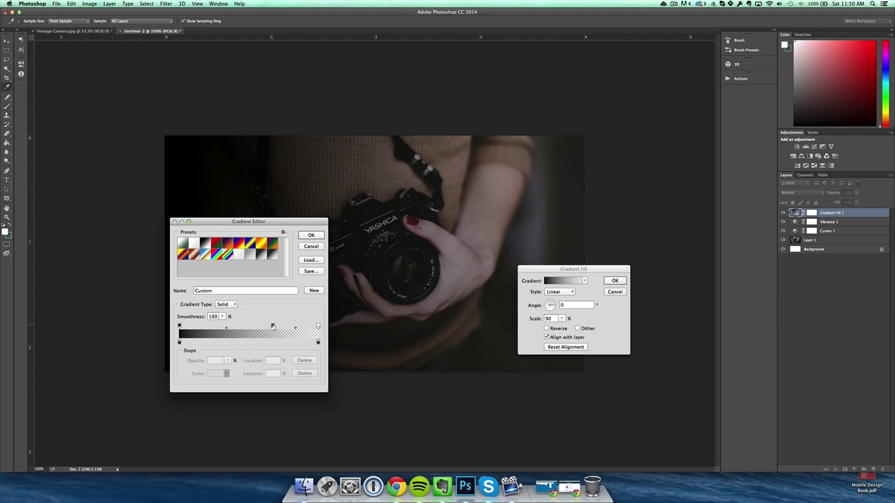
pyautogui.click(272, 325)
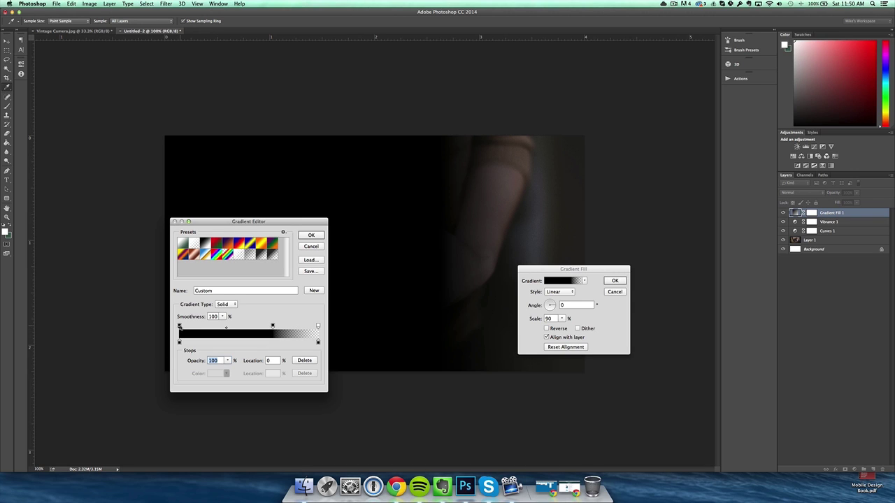
pyautogui.moveTo(227, 360); pyautogui.dragTo(106, 363)
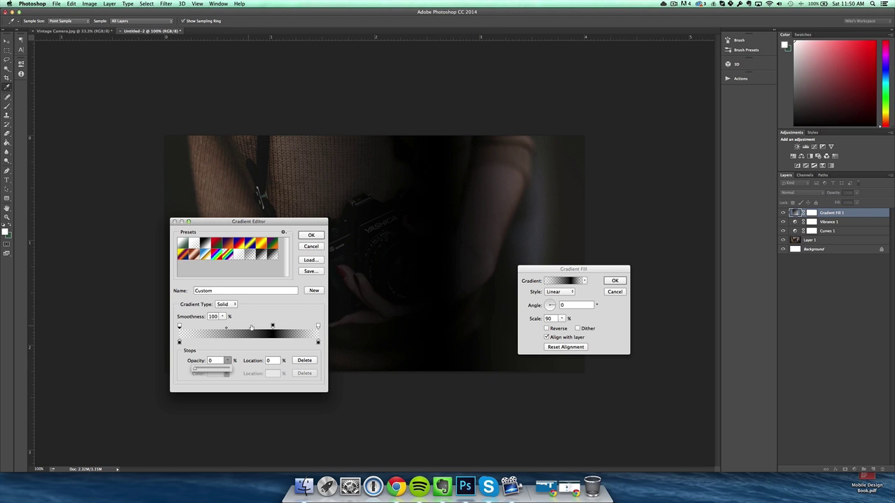
pyautogui.click(257, 326)
pyautogui.moveTo(228, 360); pyautogui.dragTo(298, 368)
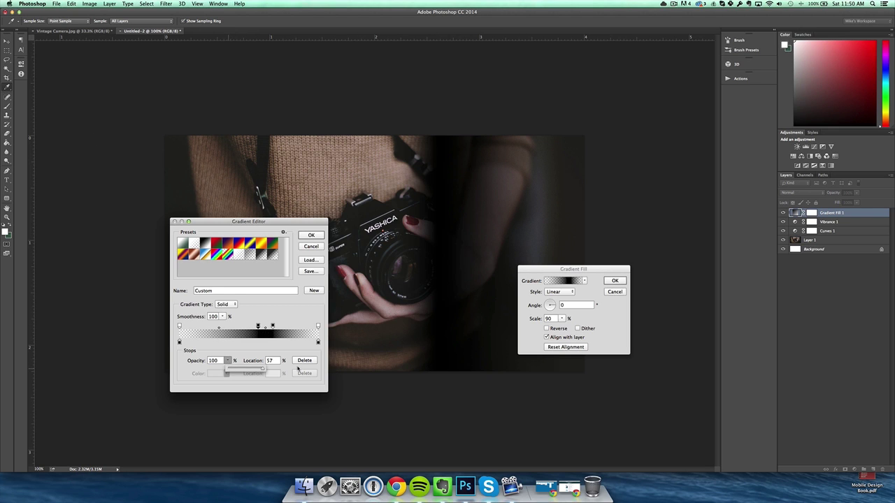
pyautogui.click(279, 327)
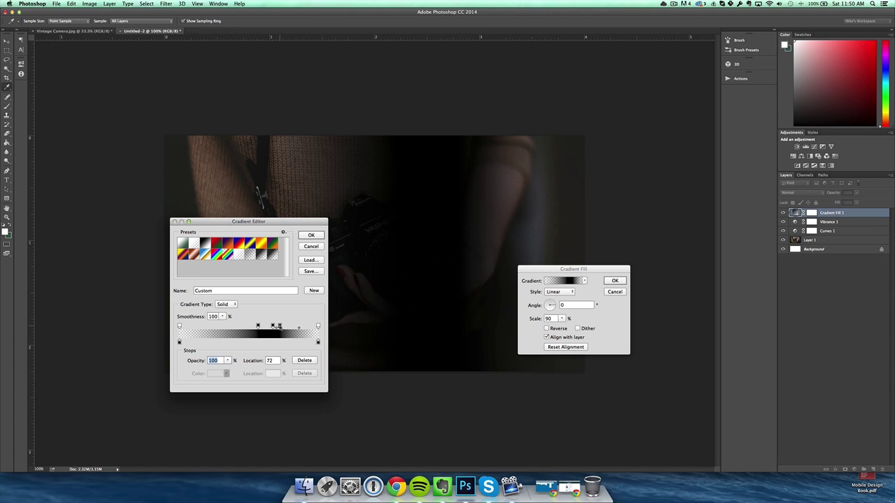
pyautogui.click(258, 326)
pyautogui.moveTo(219, 329); pyautogui.dragTo(256, 330)
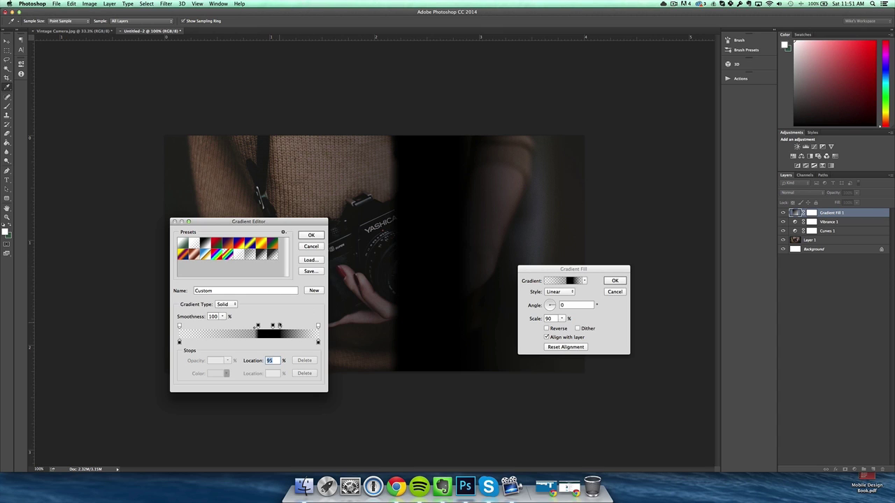
pyautogui.click(278, 325)
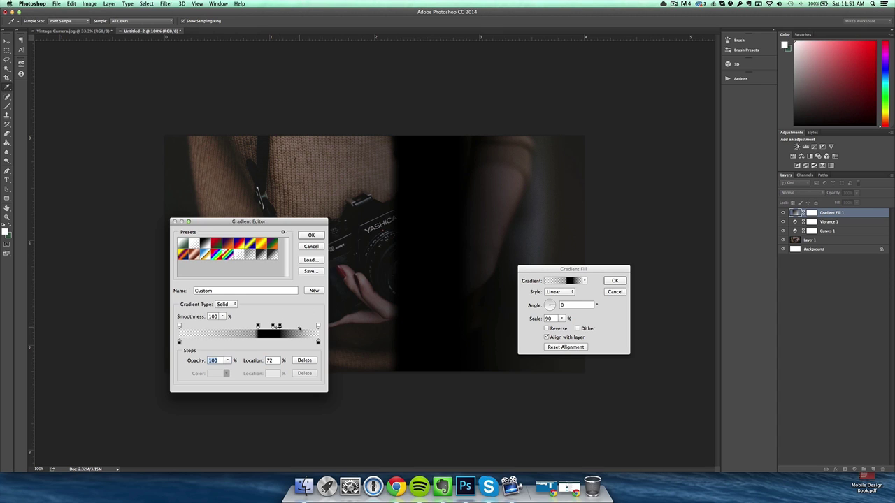
pyautogui.moveTo(299, 329); pyautogui.dragTo(284, 332)
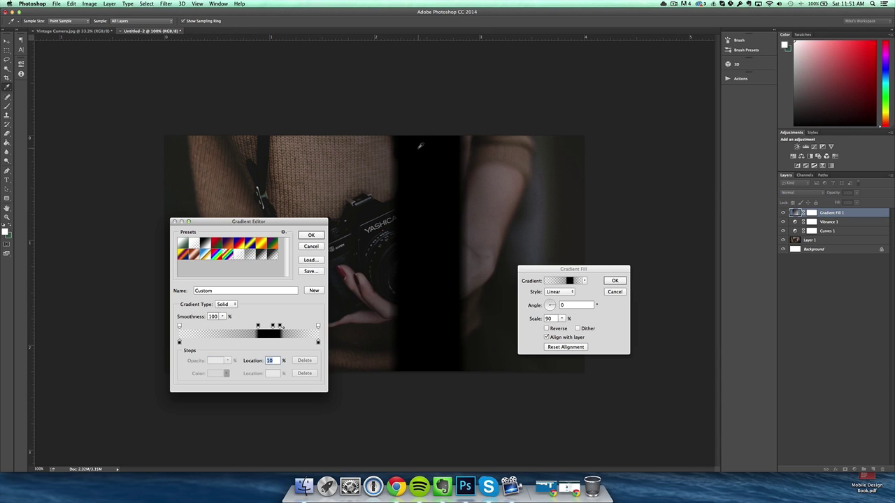
# - Add a transparent stop at 39%, then place the band right of the camera and apply it
pyautogui.click(234, 326)
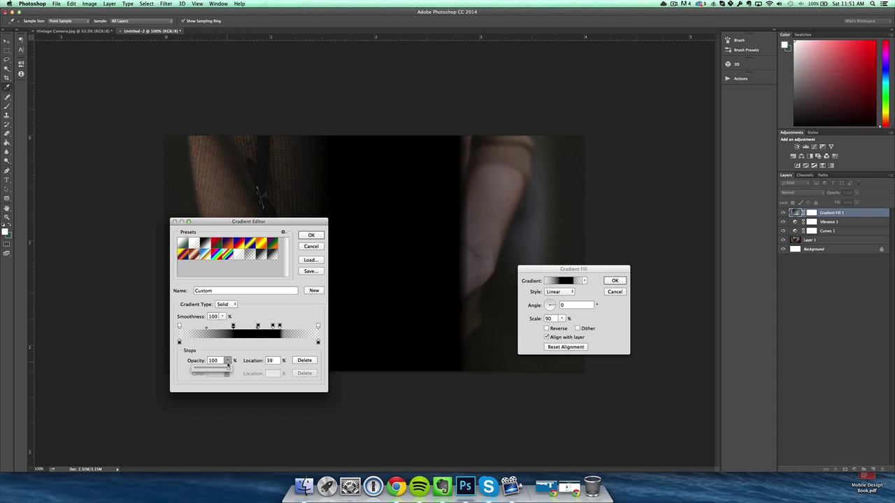
pyautogui.moveTo(227, 365); pyautogui.dragTo(103, 370)
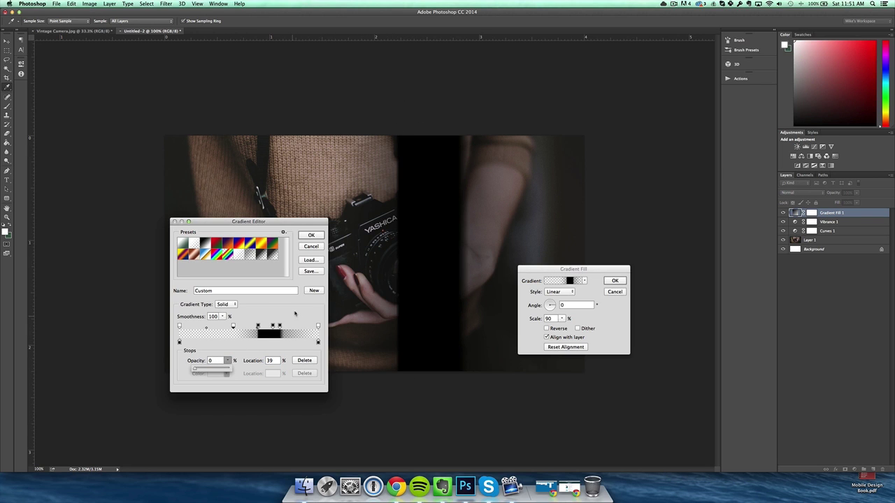
pyautogui.click(297, 228)
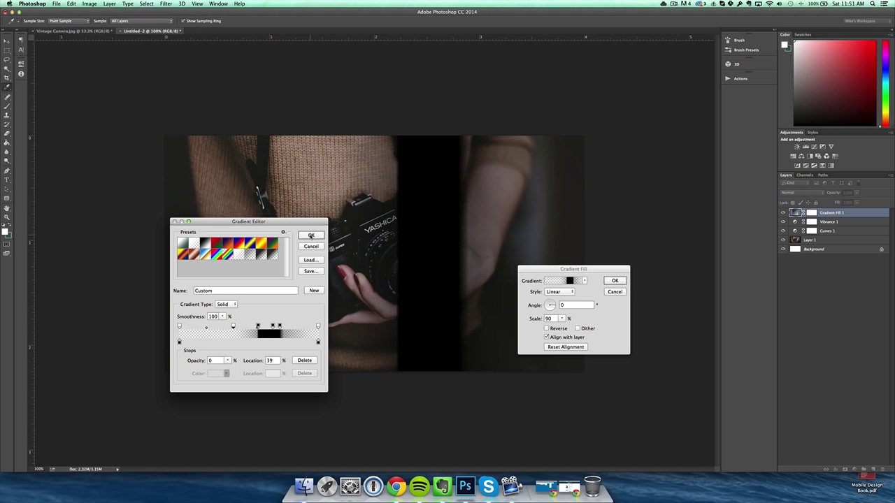
pyautogui.click(311, 236)
pyautogui.moveTo(272, 266); pyautogui.dragTo(303, 266)
pyautogui.moveTo(476, 231)
pyautogui.mouseDown()
pyautogui.moveTo(529, 224)
pyautogui.moveTo(284, 236)
pyautogui.moveTo(284, 276)
pyautogui.moveTo(287, 219)
pyautogui.moveTo(272, 252)
pyautogui.moveTo(335, 228)
pyautogui.moveTo(462, 226)
pyautogui.mouseUp()
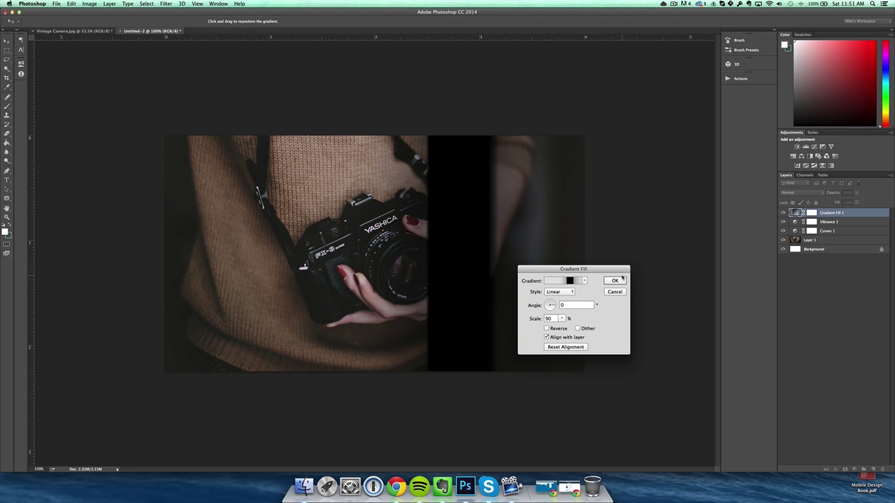
pyautogui.click(620, 280)
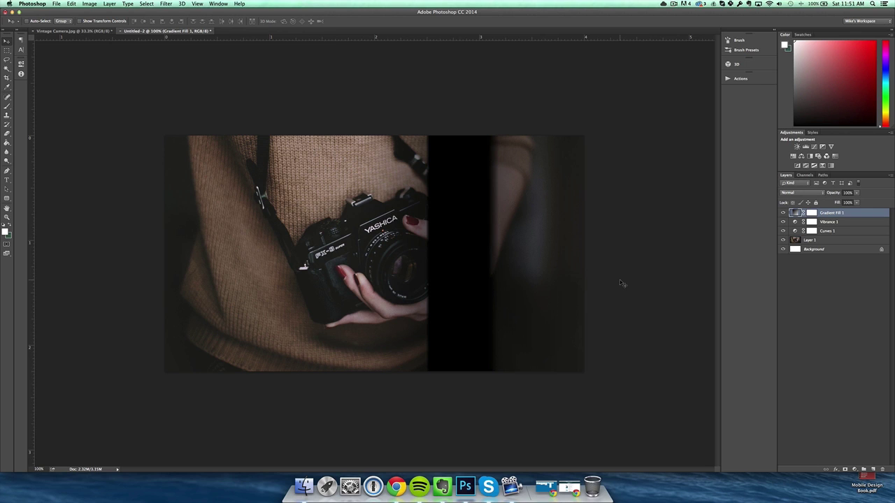
# - Add Gradient Fill 2 with angle -80 and scale 60, shifting the white gradient lower on the canvas
pyautogui.click(865, 321)
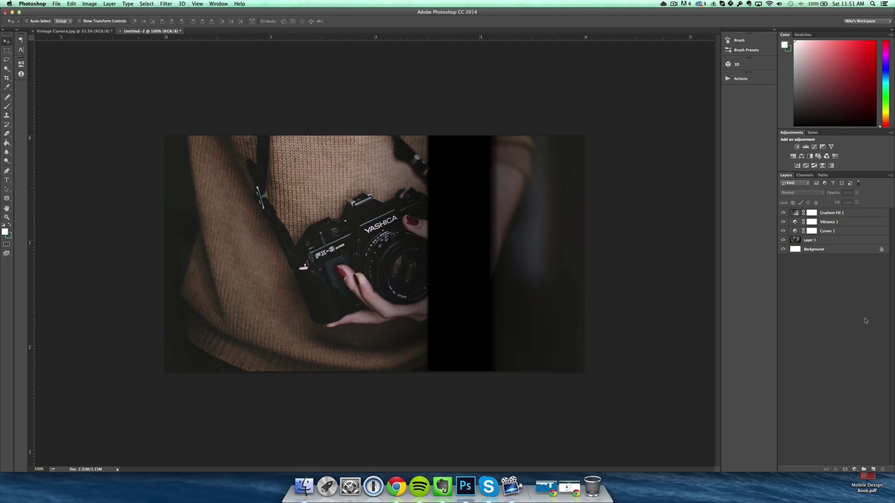
pyautogui.click(854, 470)
pyautogui.click(866, 357)
pyautogui.write('-90')
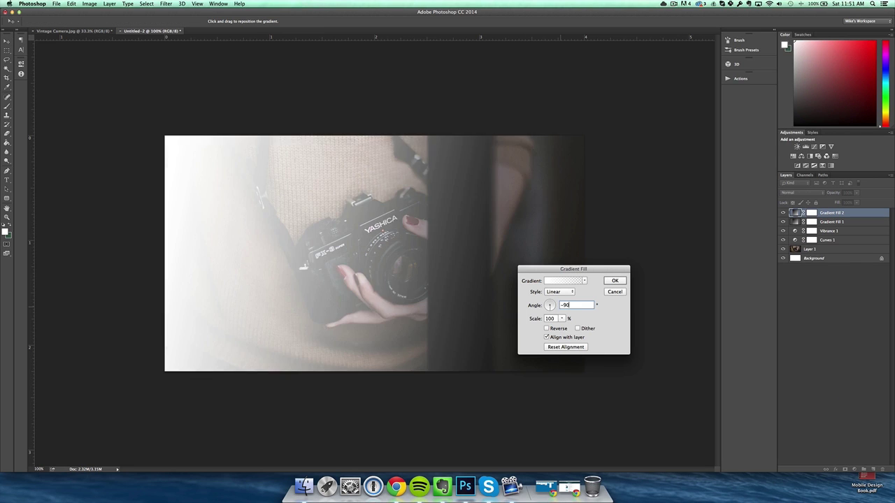
pyautogui.click(534, 304)
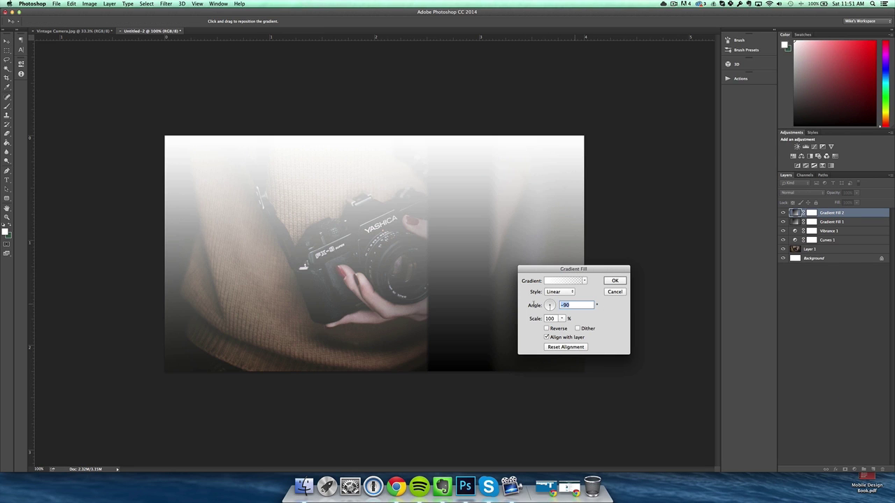
pyautogui.write('-85')
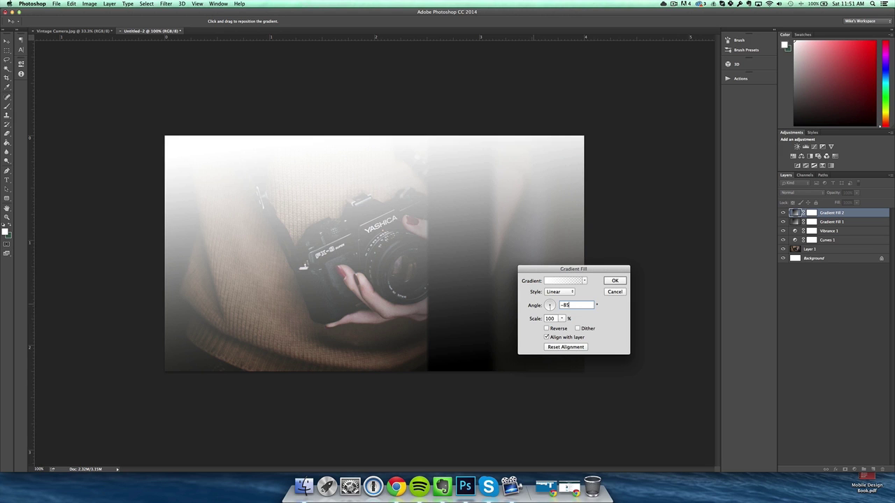
pyautogui.click(533, 305)
pyautogui.write('-80')
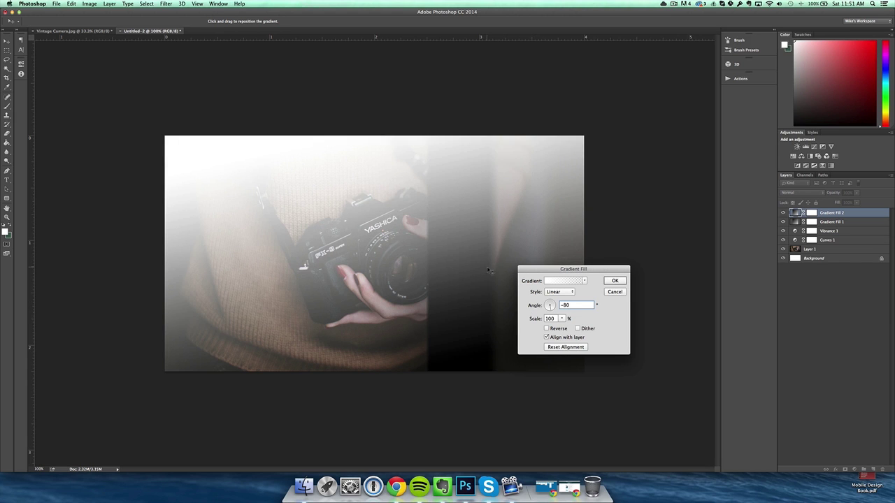
pyautogui.press('Tab')
pyautogui.write('60')
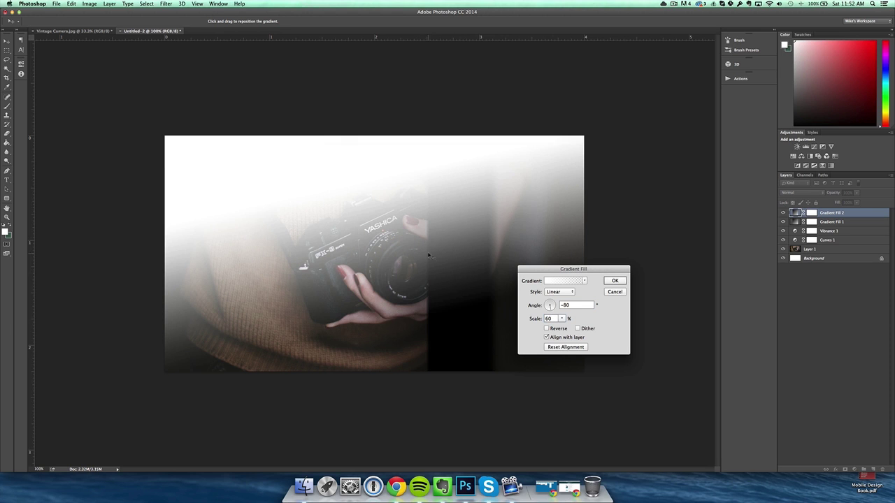
pyautogui.moveTo(422, 235)
pyautogui.mouseDown()
pyautogui.moveTo(420, 260)
pyautogui.moveTo(420, 238)
pyautogui.mouseUp()
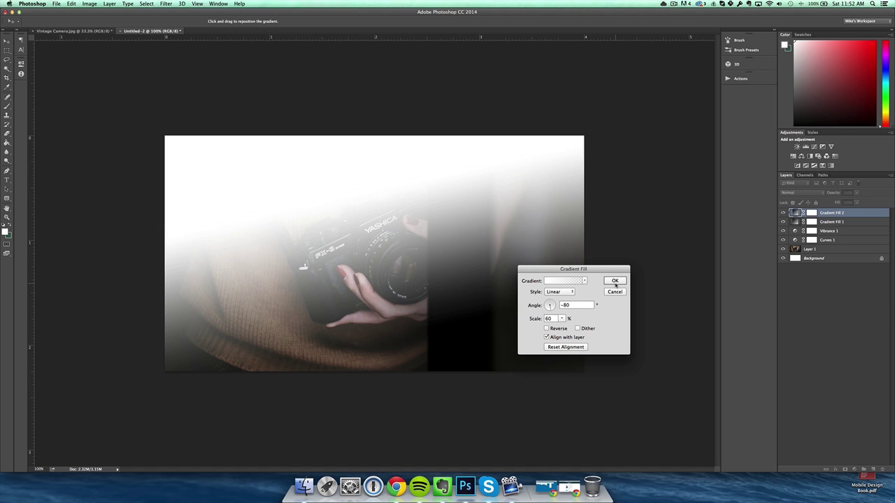
# - Recolour the gradient stops to orange-red ff3c00 on the left and orange ff7200 on the right
pyautogui.click(565, 281)
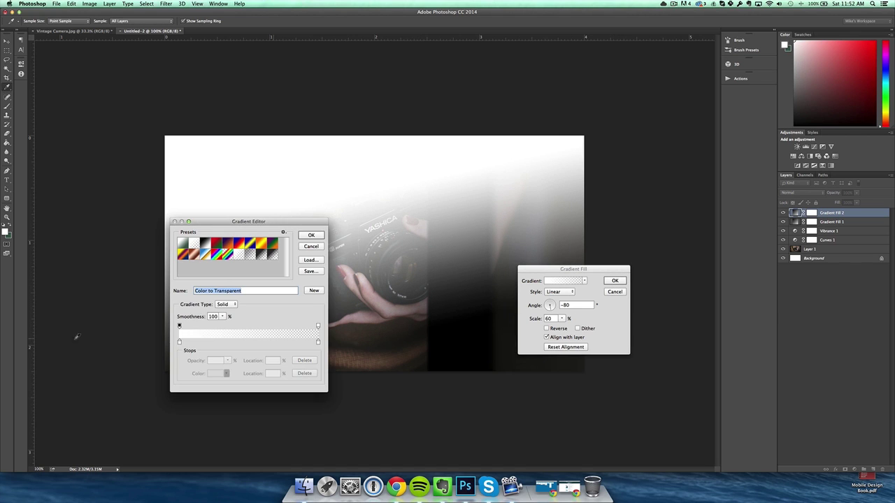
pyautogui.doubleClick(180, 342)
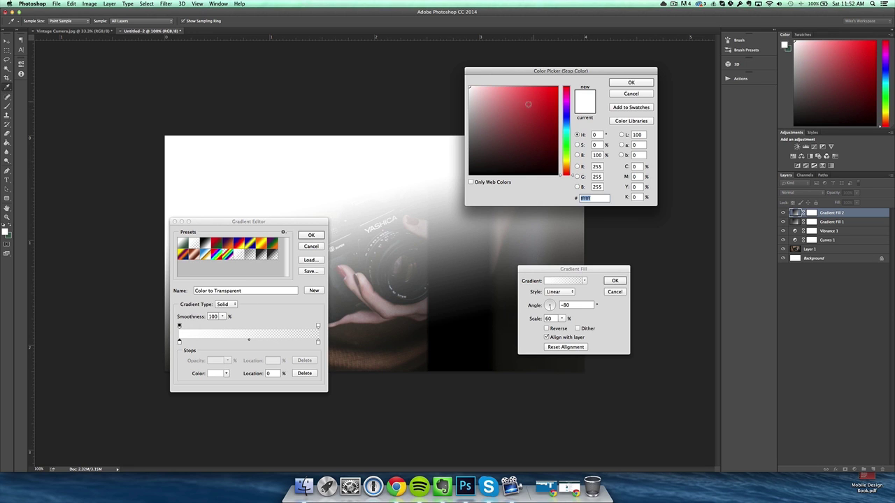
pyautogui.moveTo(539, 105); pyautogui.dragTo(631, 49)
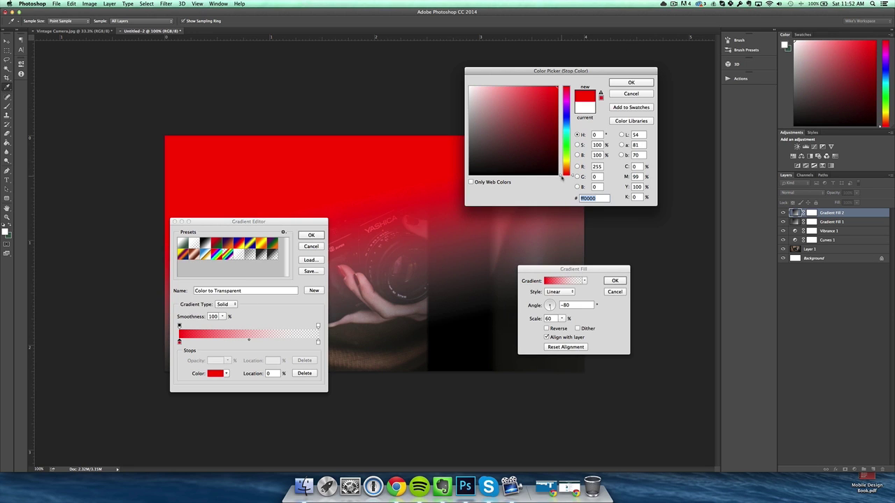
pyautogui.moveTo(561, 177); pyautogui.dragTo(562, 176)
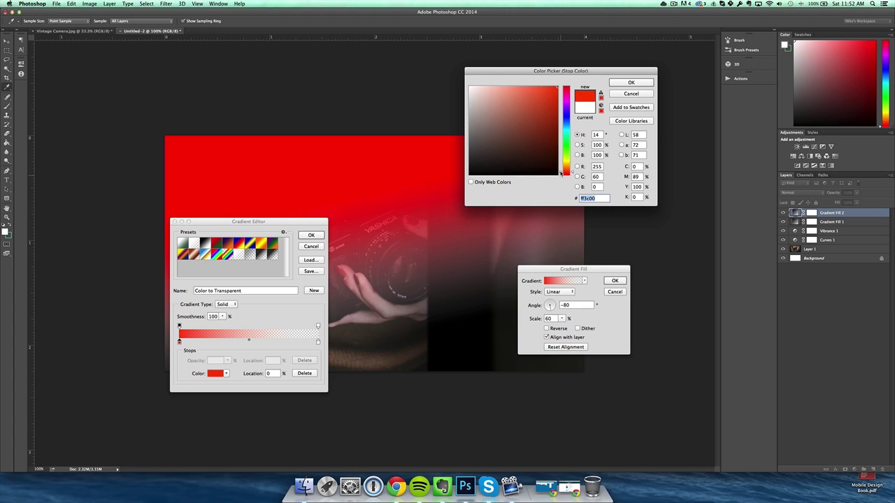
pyautogui.click(630, 83)
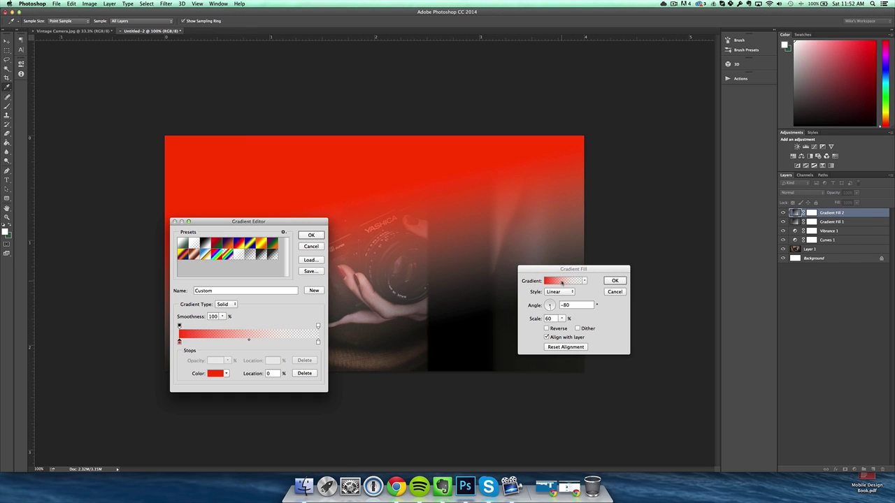
pyautogui.click(214, 373)
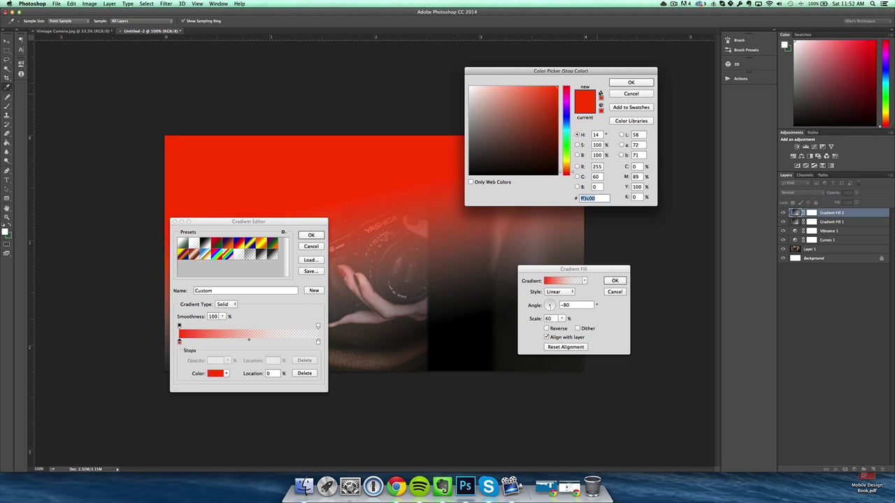
pyautogui.click(631, 83)
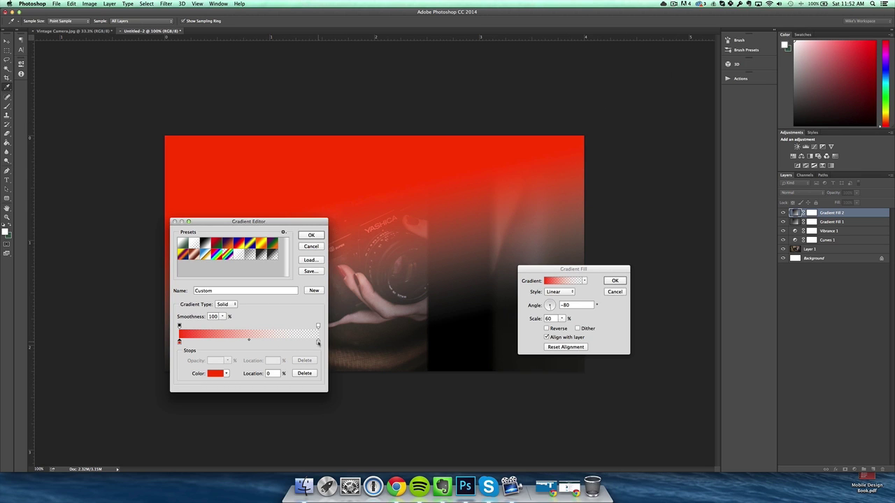
pyautogui.doubleClick(318, 342)
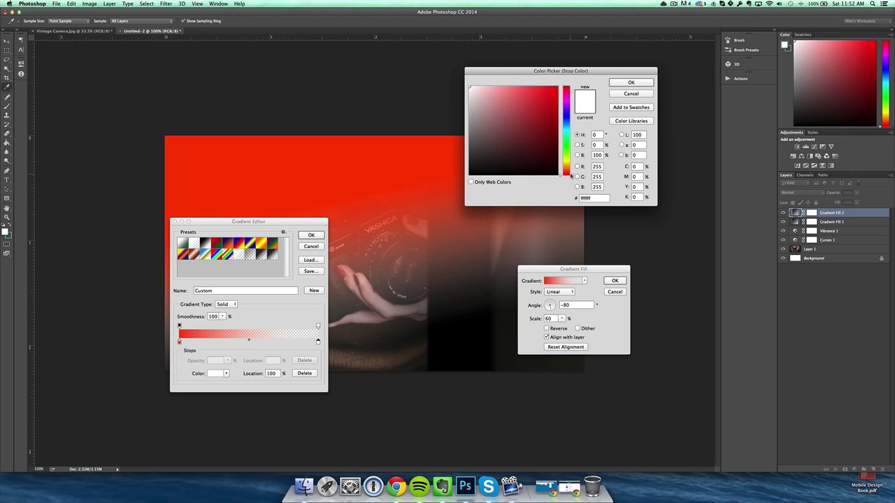
pyautogui.moveTo(571, 176); pyautogui.dragTo(572, 170)
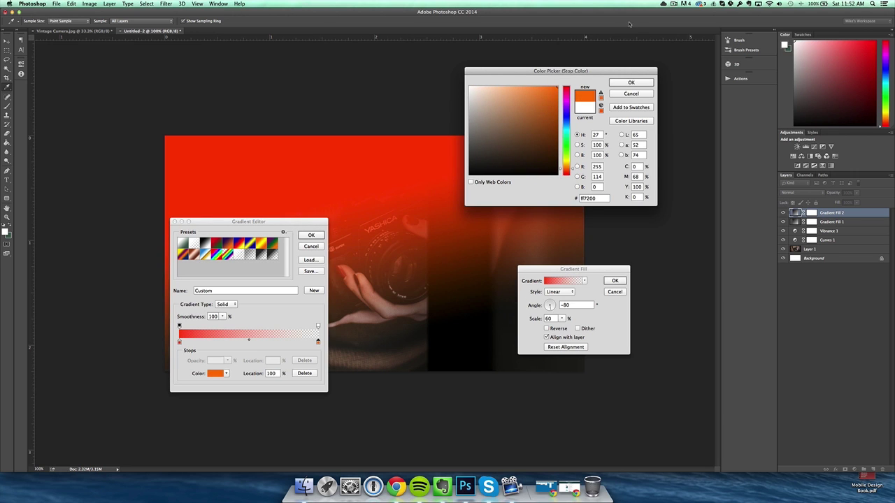
pyautogui.click(624, 83)
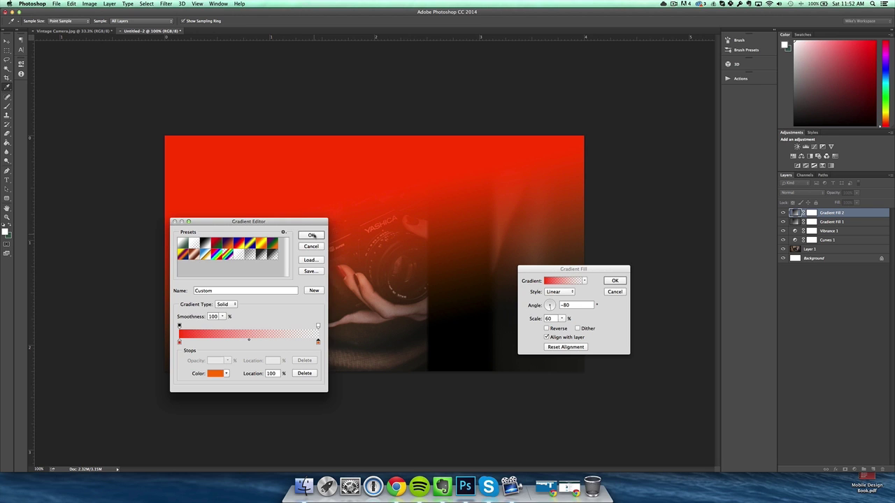
pyautogui.click(311, 235)
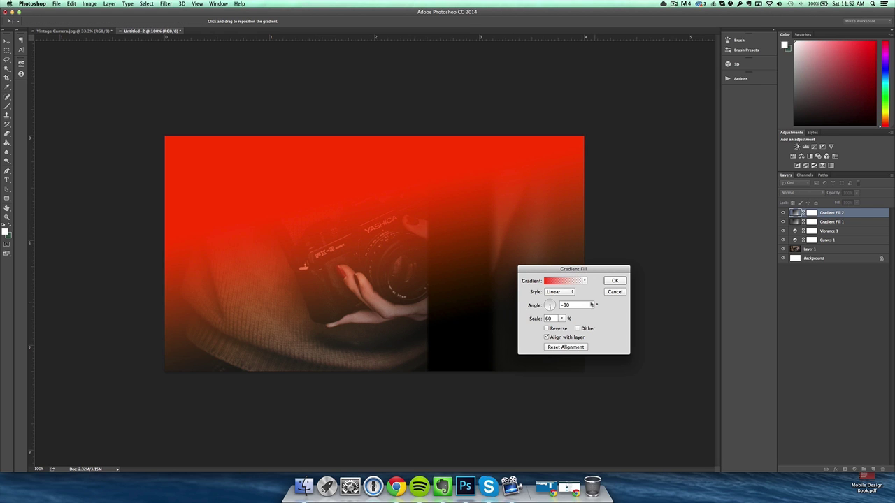
# - Change Gradient Fill 2's angle to -75, apply it, and select Gradient Fill 1
pyautogui.click(539, 306)
pyautogui.write('-75')
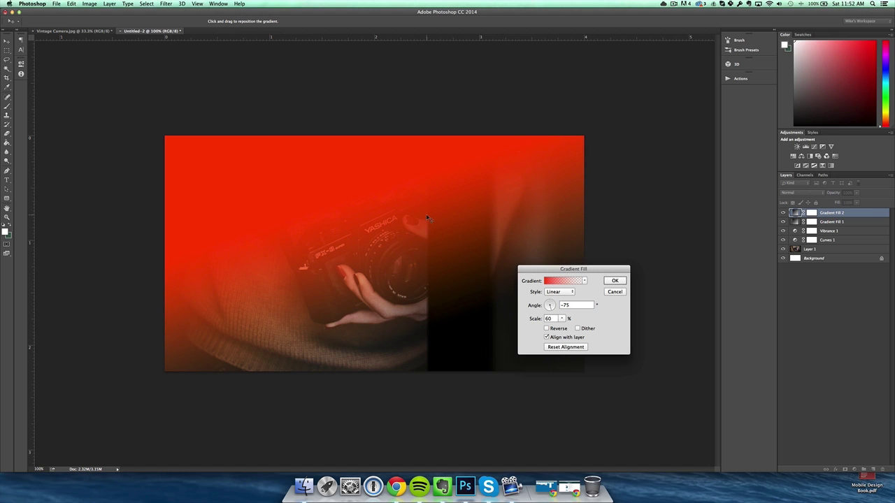
pyautogui.click(616, 281)
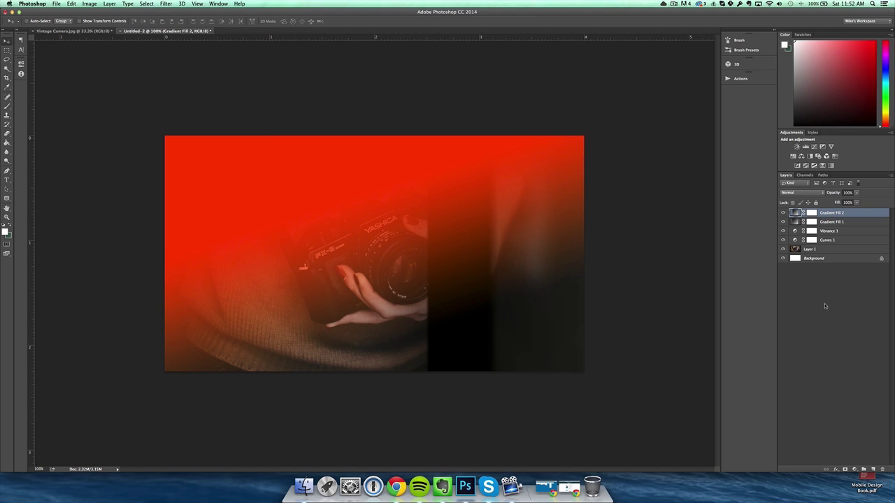
pyautogui.click(846, 222)
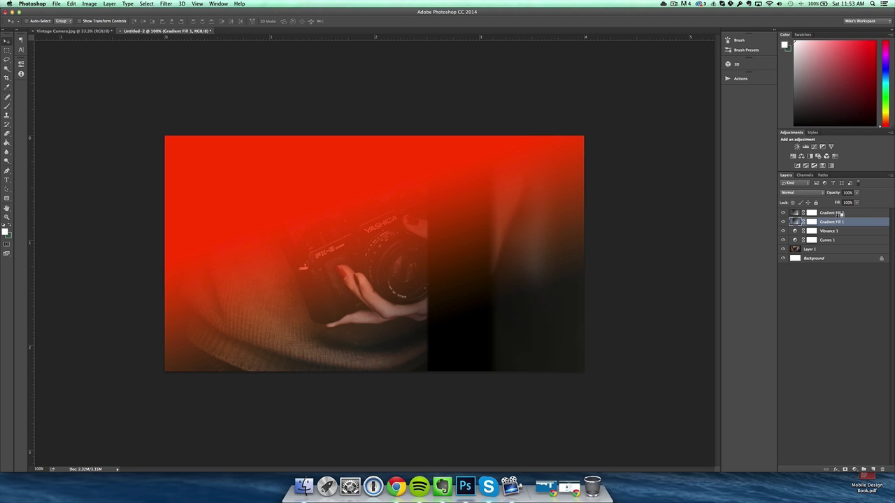
# - Clip Gradient Fill 2 onto the black band and nudge the band just right of the camera
pyautogui.keyDown('alt'); pyautogui.click(841, 216); pyautogui.keyUp('alt')
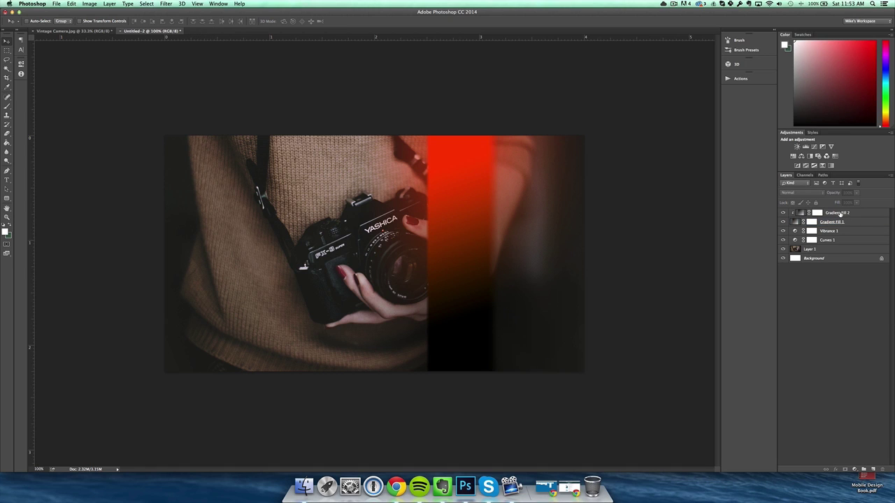
pyautogui.click(837, 218)
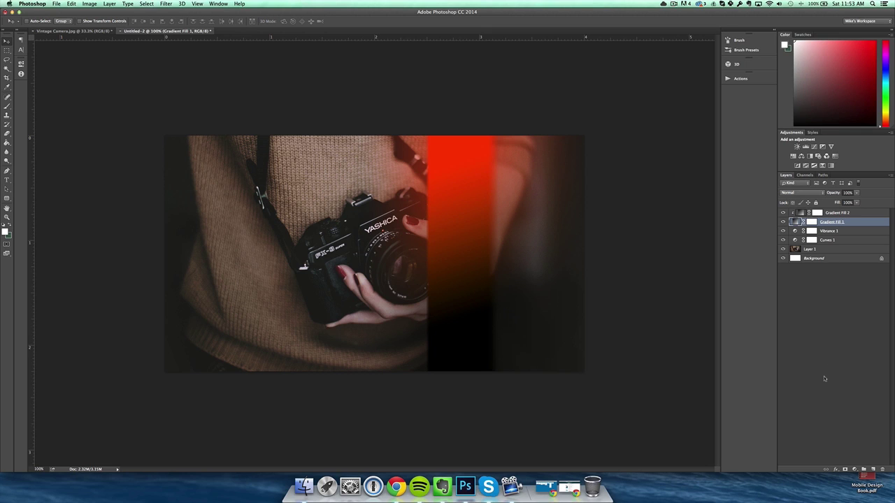
pyautogui.doubleClick(797, 223)
pyautogui.moveTo(434, 259); pyautogui.dragTo(469, 272)
pyautogui.click(615, 281)
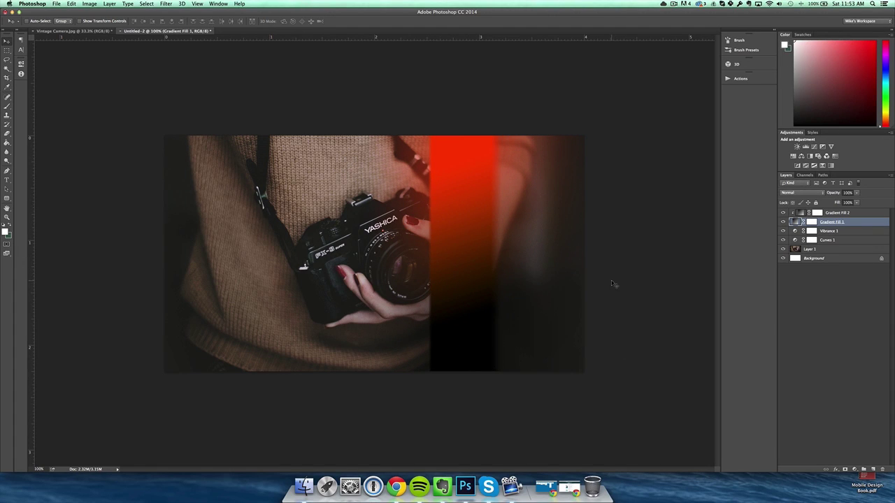
# - Bring up Gradient Fill 1's Layer Style dialog and move it aside
pyautogui.keyDown('super'); pyautogui.click(863, 223); pyautogui.keyUp('super')
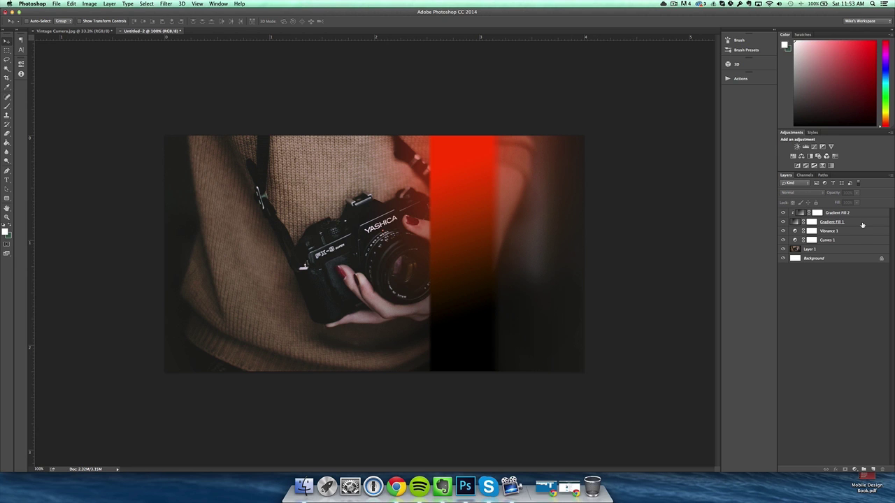
pyautogui.doubleClick(862, 223)
pyautogui.moveTo(696, 112); pyautogui.dragTo(521, 130)
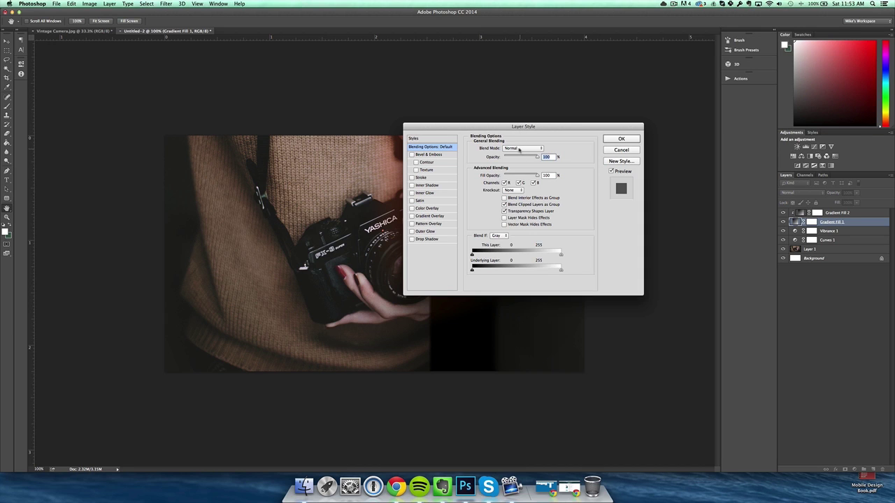
# - Set Gradient Fill 1's blend mode to Screen and confirm the Layer Style
pyautogui.click(516, 149)
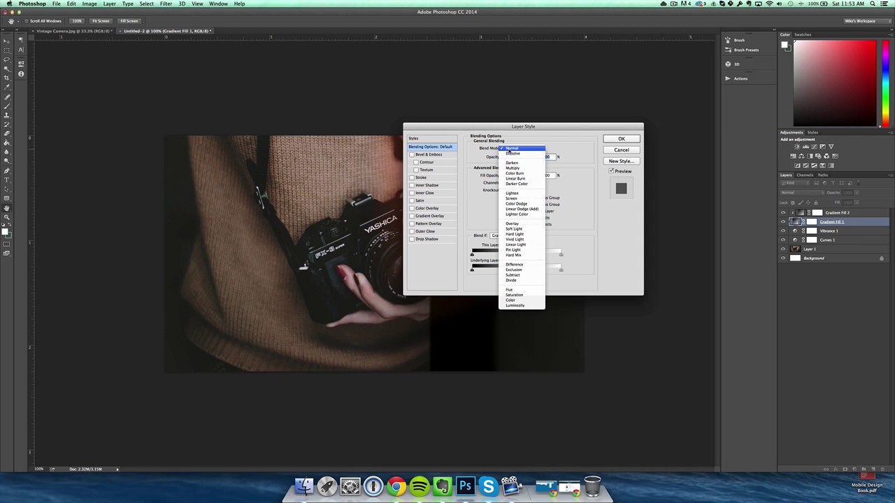
pyautogui.click(511, 198)
pyautogui.click(621, 139)
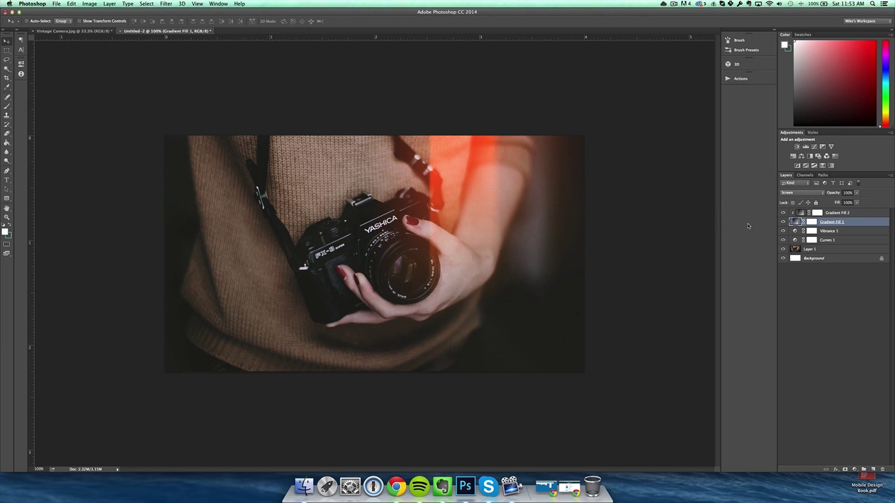
# - Drag the Gradient Fill 1 orange band slightly further right across the strap and hand
pyautogui.doubleClick(801, 222)
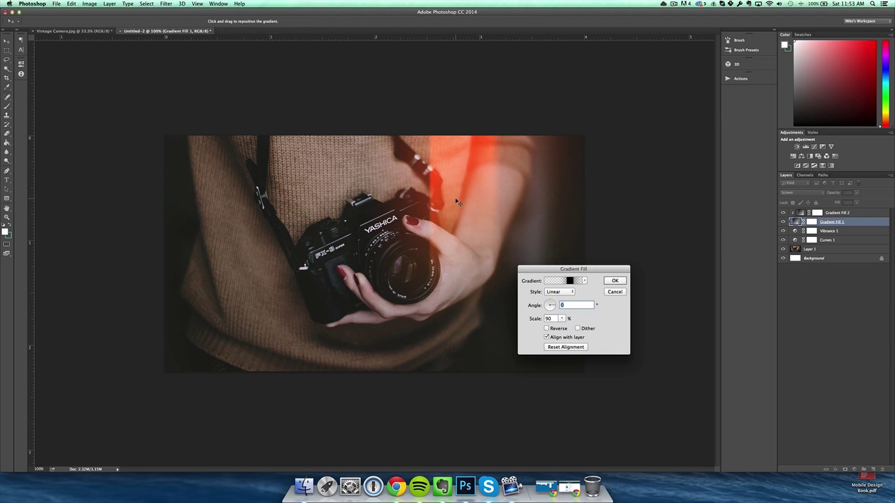
pyautogui.moveTo(456, 205)
pyautogui.mouseDown()
pyautogui.moveTo(420, 205)
pyautogui.moveTo(454, 201)
pyautogui.mouseUp()
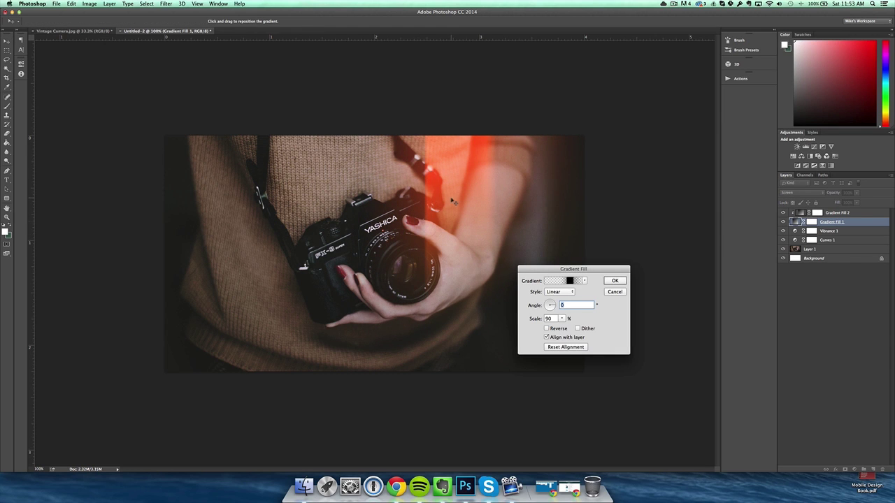
pyautogui.click(615, 281)
# - Try the gradient layer at 54% opacity, then restore it to 100%
pyautogui.click(856, 193)
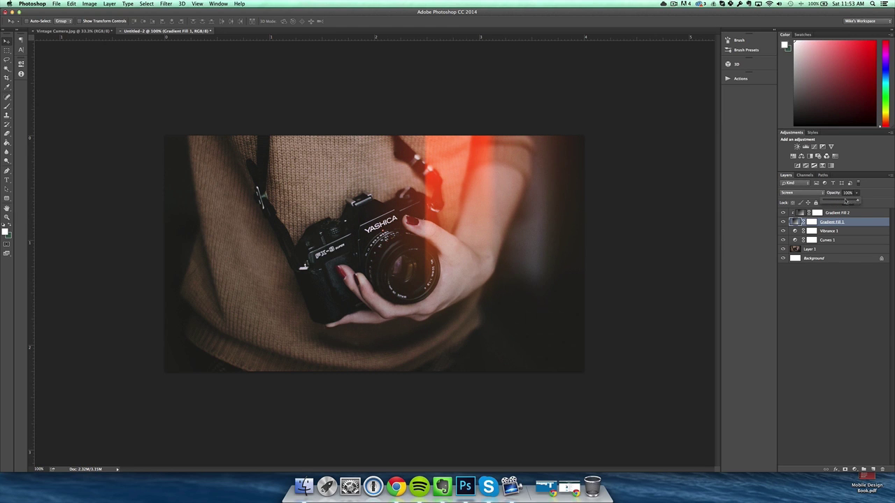
pyautogui.moveTo(855, 202); pyautogui.dragTo(843, 203)
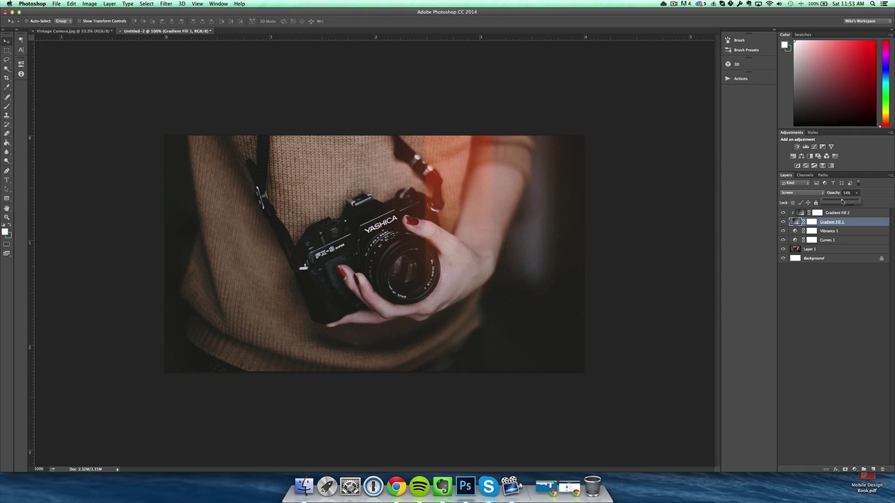
pyautogui.moveTo(843, 202); pyautogui.dragTo(882, 205)
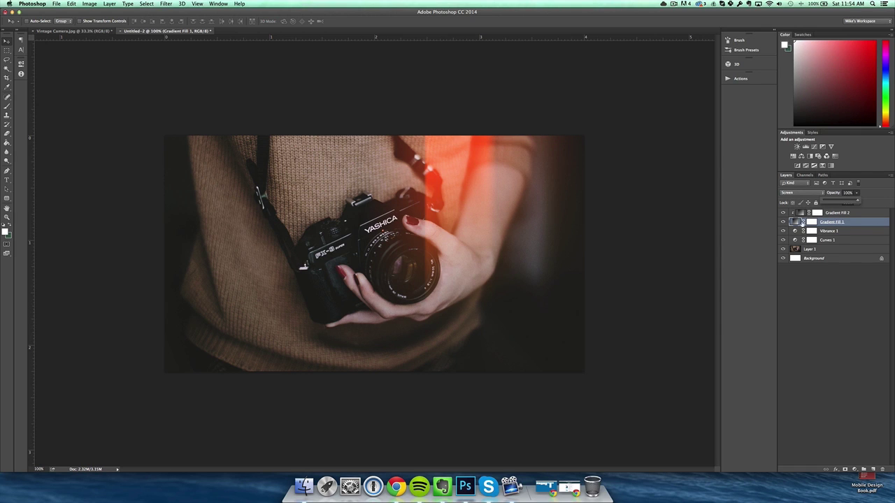
pyautogui.click(804, 352)
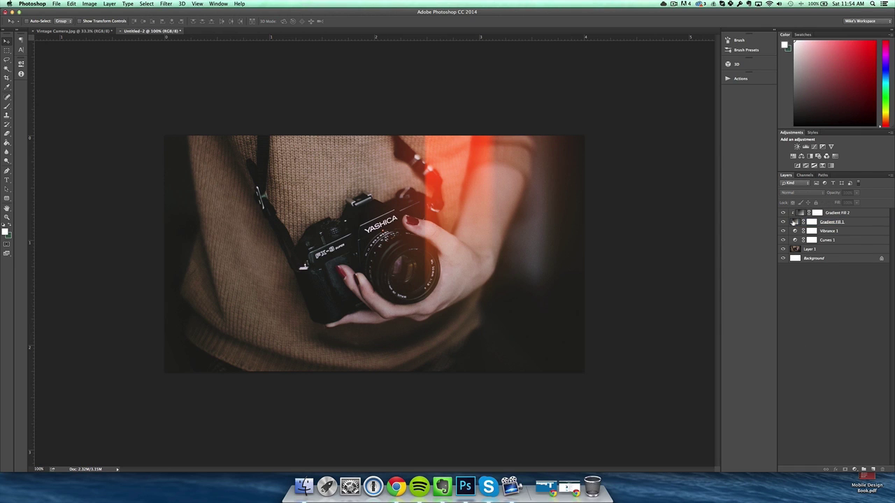
# - Reopen Gradient Fill 1's settings and close them unchanged, then open Gradient Fill 2's blending options
pyautogui.doubleClick(793, 222)
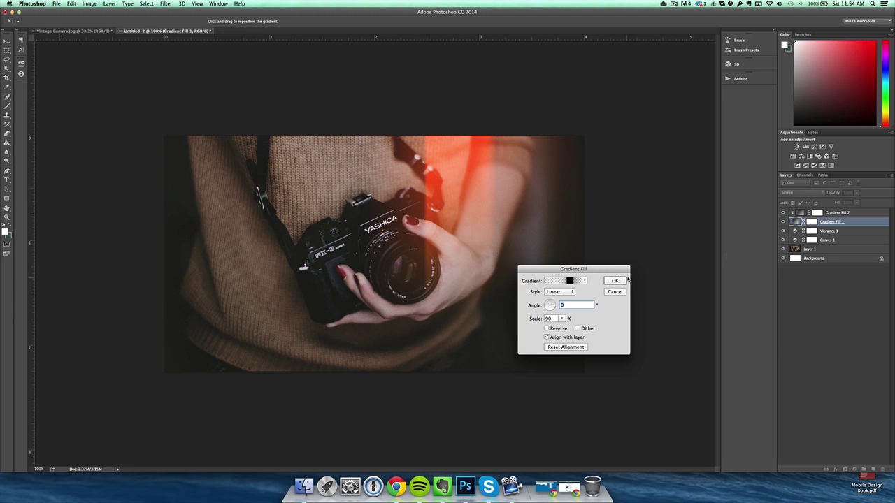
pyautogui.click(610, 281)
pyautogui.doubleClick(865, 214)
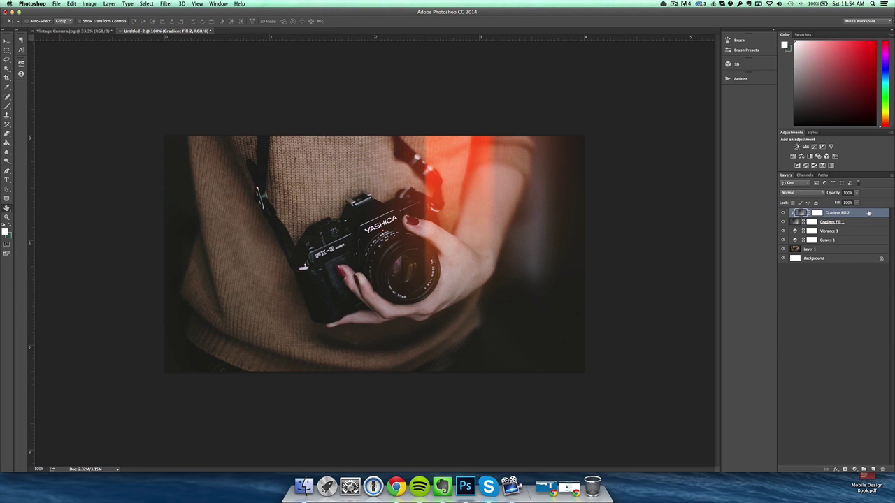
pyautogui.click(627, 139)
pyautogui.doubleClick(801, 213)
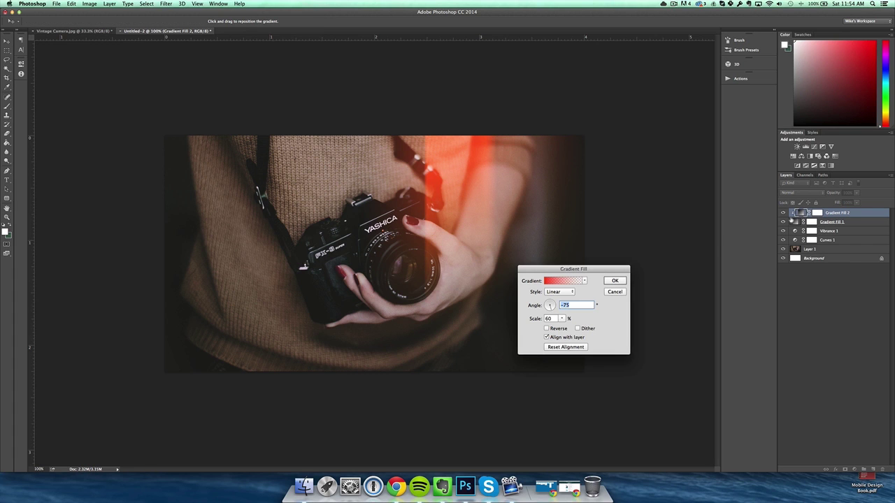
pyautogui.click(563, 281)
pyautogui.doubleClick(180, 342)
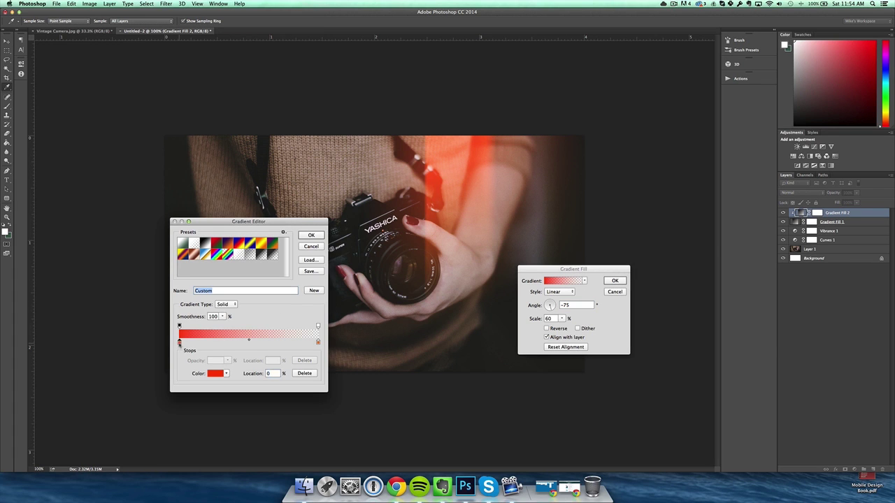
pyautogui.moveTo(532, 70); pyautogui.dragTo(682, 58)
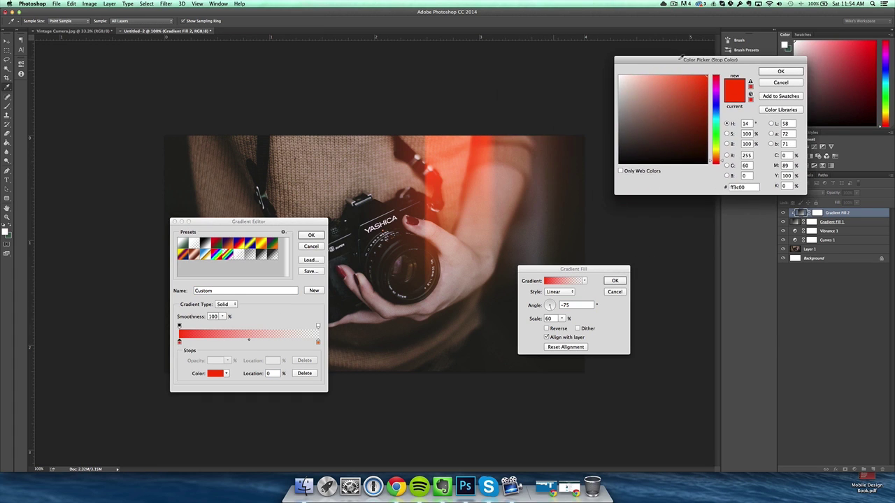
pyautogui.click(663, 79)
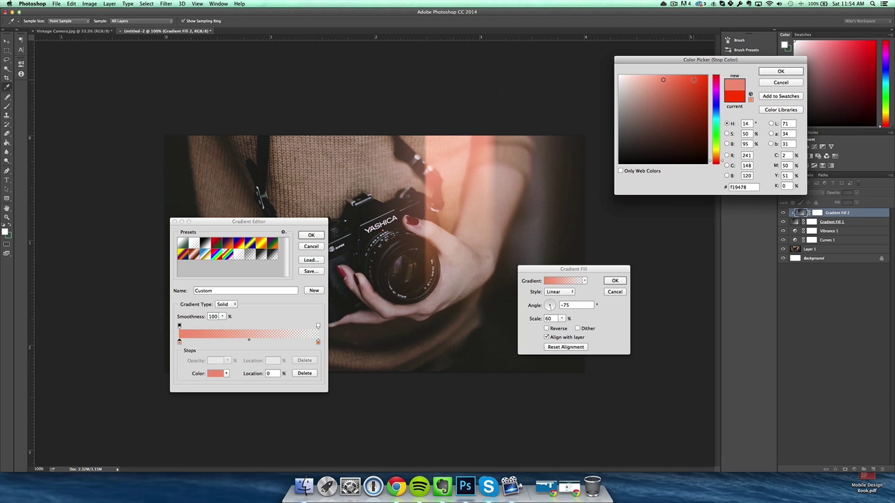
pyautogui.moveTo(641, 83); pyautogui.dragTo(682, 87)
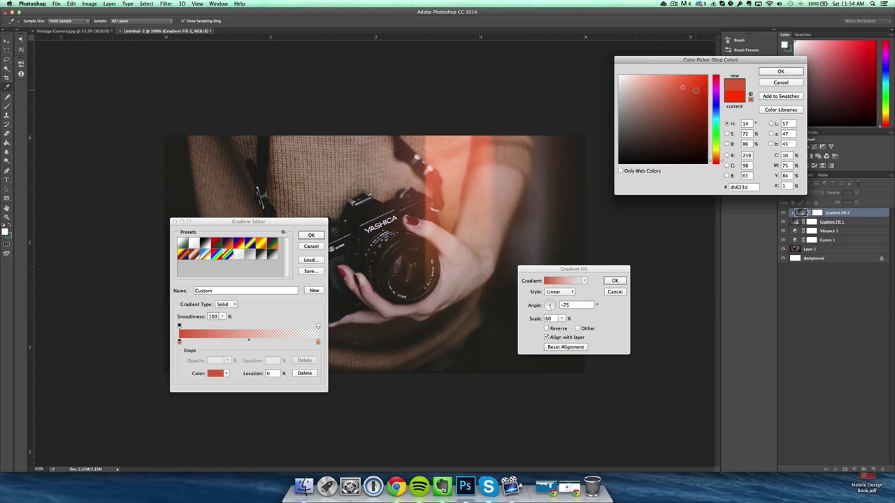
pyautogui.click(696, 118)
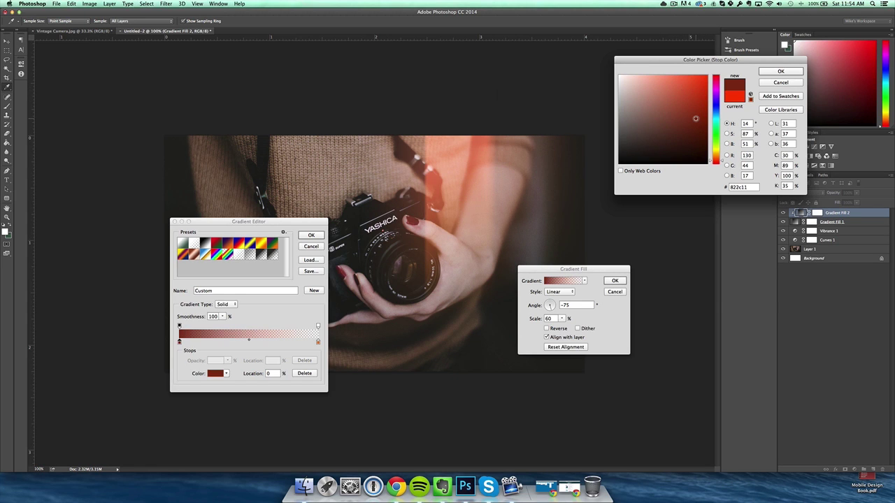
pyautogui.click(695, 133)
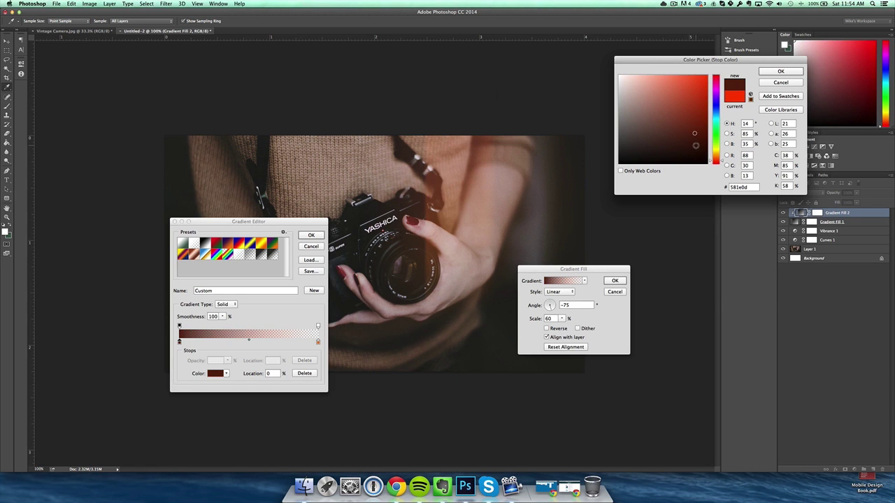
pyautogui.click(693, 97)
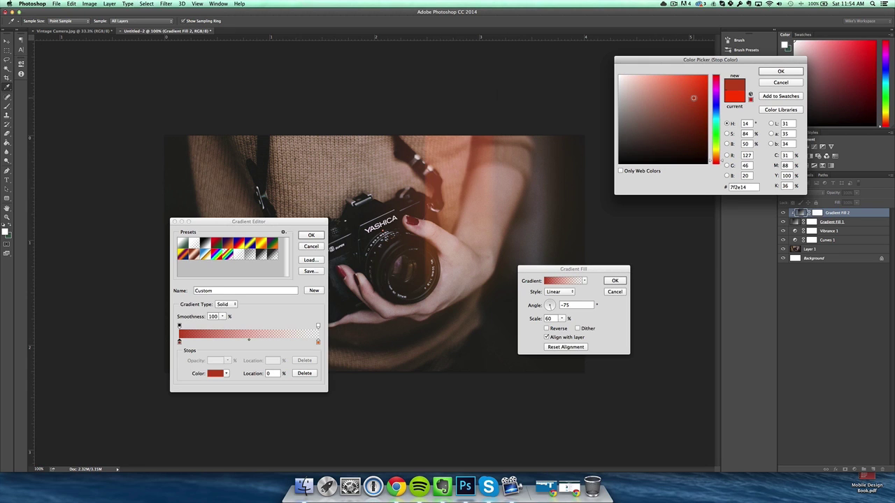
pyautogui.moveTo(694, 86); pyautogui.dragTo(757, 40)
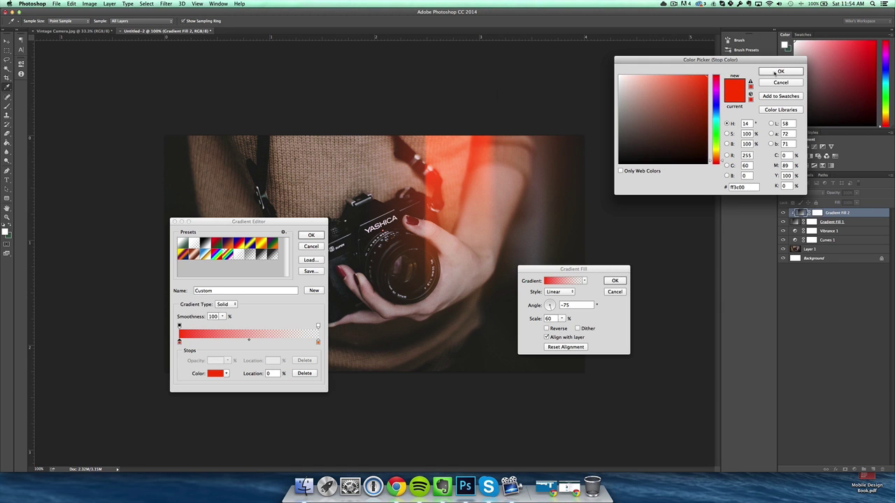
pyautogui.click(777, 72)
pyautogui.click(311, 235)
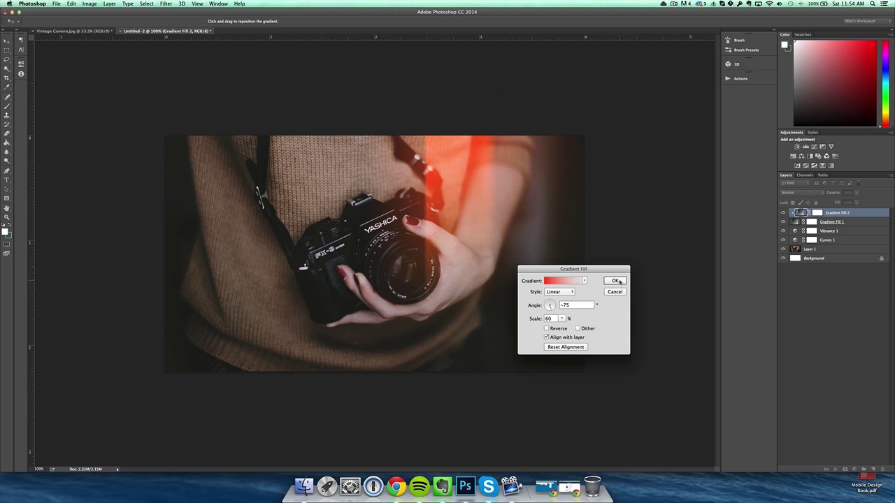
pyautogui.click(615, 280)
pyautogui.click(807, 321)
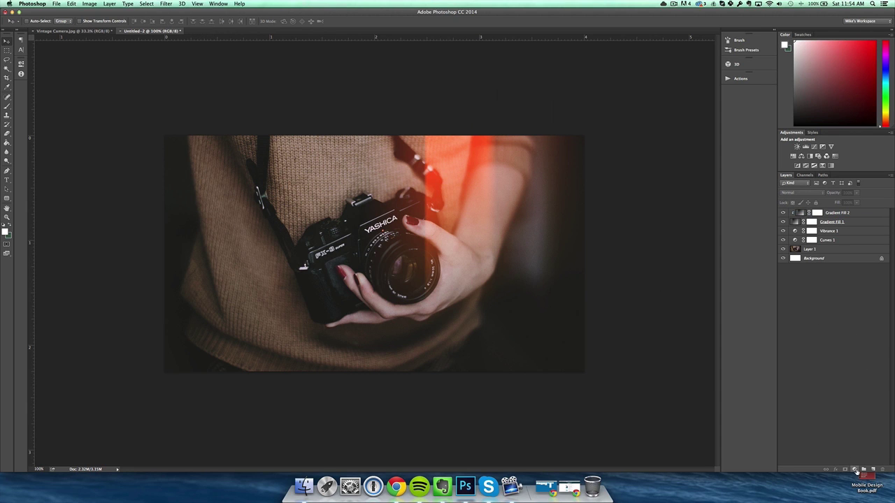
# - Add an Exposure adjustment layer and set its exposure to +0.3
pyautogui.click(855, 469)
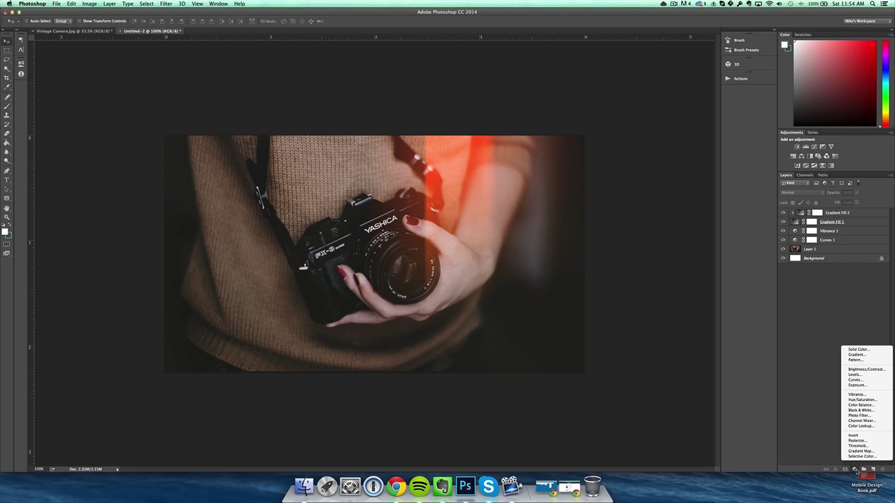
pyautogui.click(865, 386)
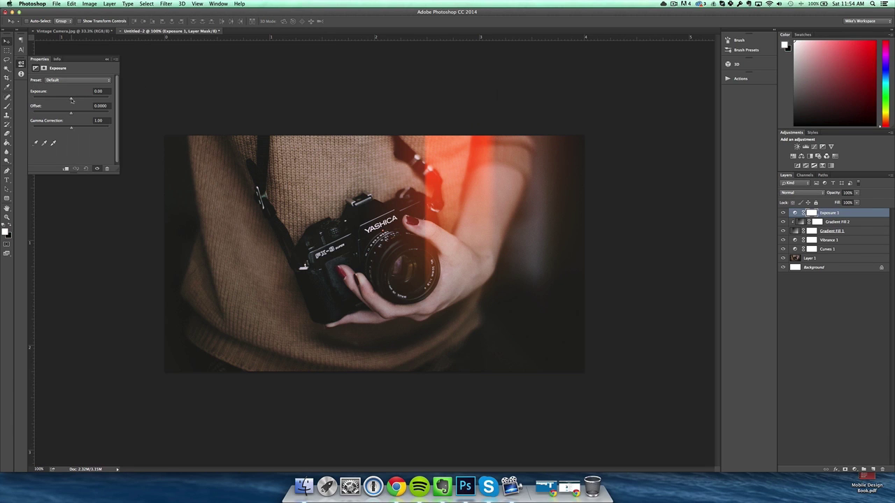
pyautogui.moveTo(71, 100); pyautogui.dragTo(75, 99)
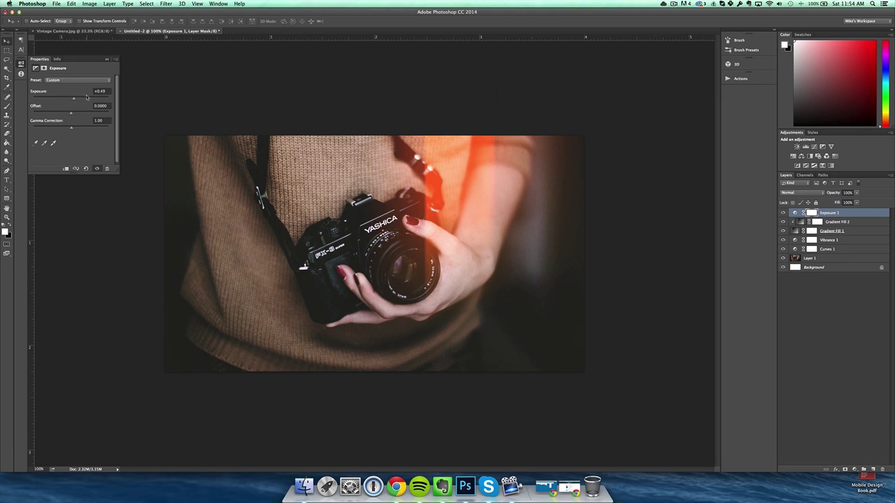
pyautogui.click(103, 91)
pyautogui.write('0.3')
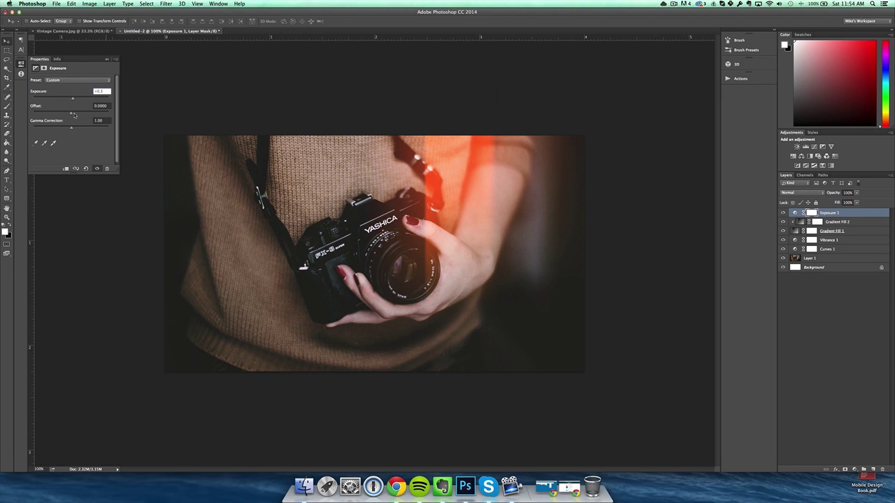
# - Set the Exposure offset to -0.001 and gamma correction to 0.91
pyautogui.moveTo(71, 114); pyautogui.dragTo(70, 114)
pyautogui.click(104, 106)
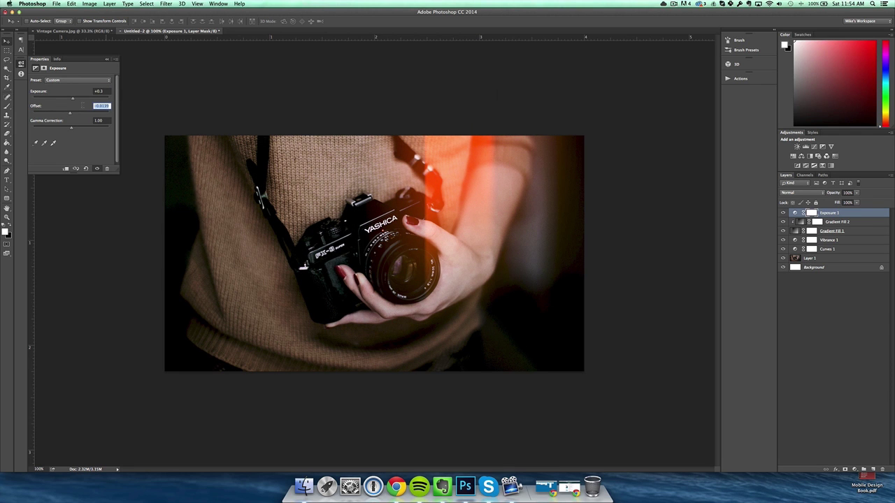
pyautogui.press('BackSpace')
pyautogui.write('0.03')
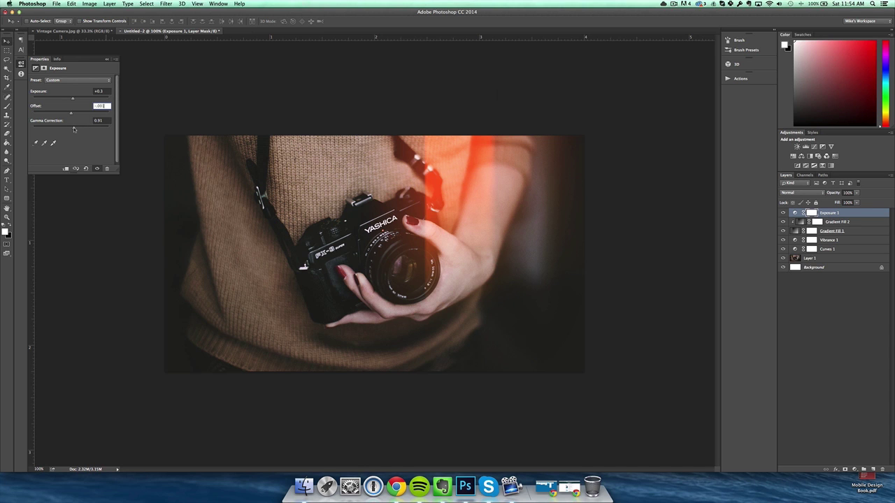
pyautogui.moveTo(71, 128); pyautogui.dragTo(73, 130)
pyautogui.write('-.001')
pyautogui.press('Tab')
pyautogui.click(106, 59)
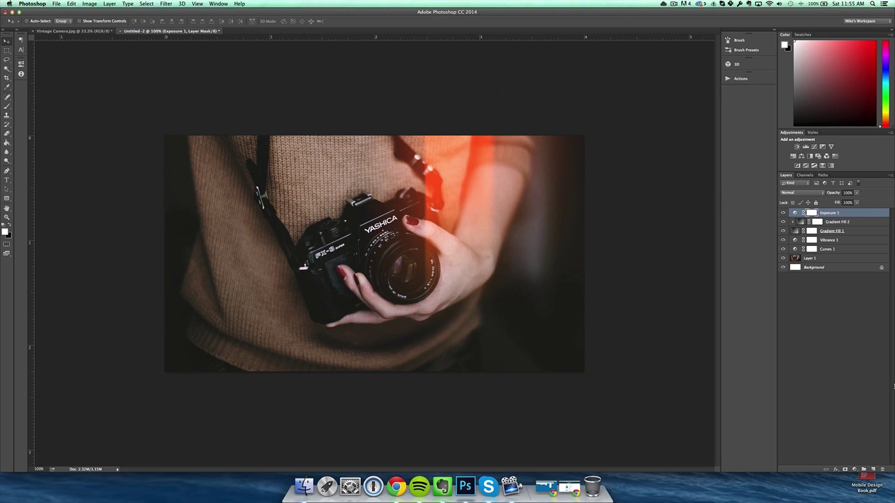
pyautogui.click(832, 301)
# - Group the five layers from Curves 1 to Exposure 1 into a group named 'Light Leak'
pyautogui.click(783, 213)
pyautogui.click(784, 212)
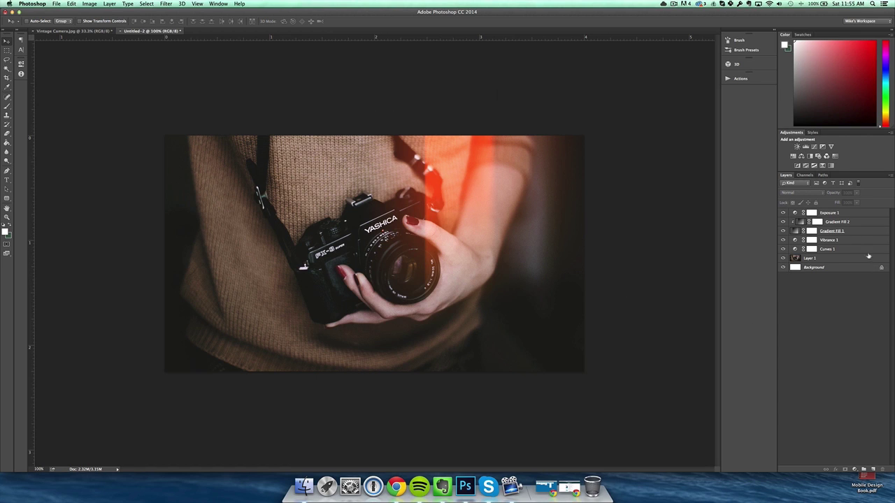
pyautogui.click(834, 214)
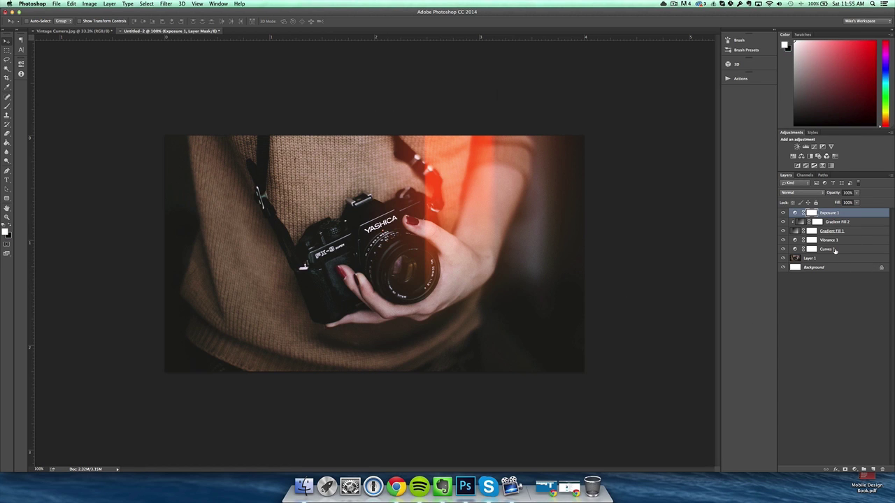
pyautogui.keyDown('shift'); pyautogui.click(834, 250); pyautogui.keyUp('shift')
pyautogui.press('super+g')
pyautogui.doubleClick(811, 213)
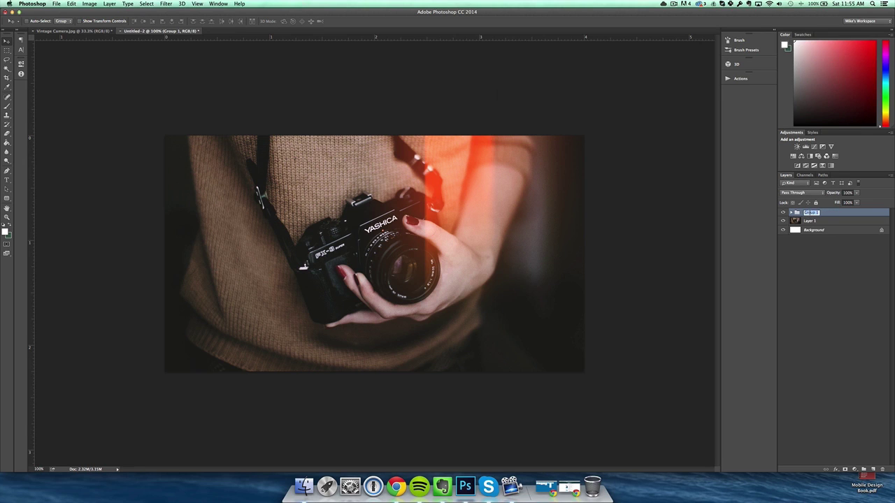
pyautogui.write('Light Leak')
pyautogui.press('Return')
# - Compare the composite with the Light Leak group hidden and shown, then switch to Vintage Camera.jpg
pyautogui.click(783, 213)
pyautogui.click(783, 212)
pyautogui.click(783, 212)
pyautogui.click(783, 213)
pyautogui.click(800, 291)
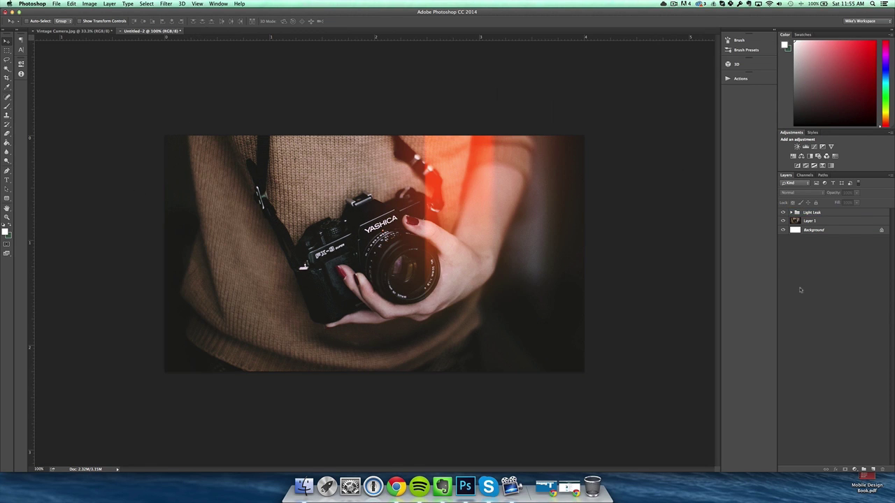
pyautogui.click(782, 212)
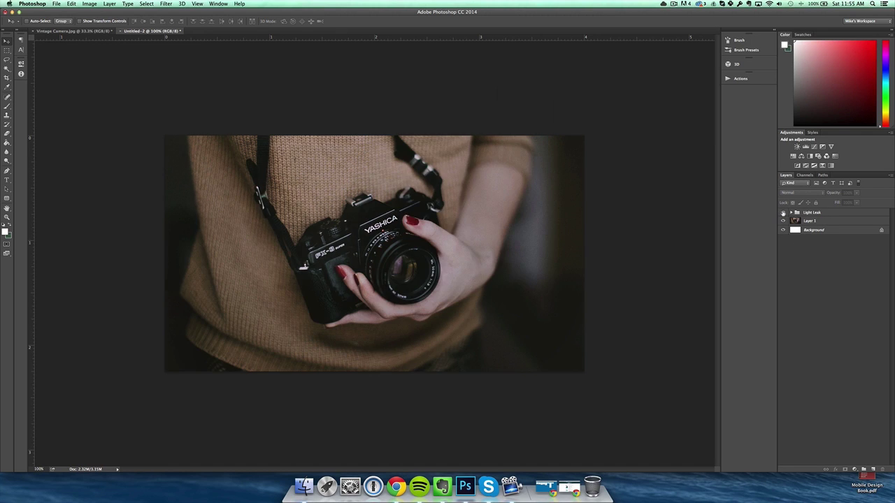
pyautogui.click(782, 212)
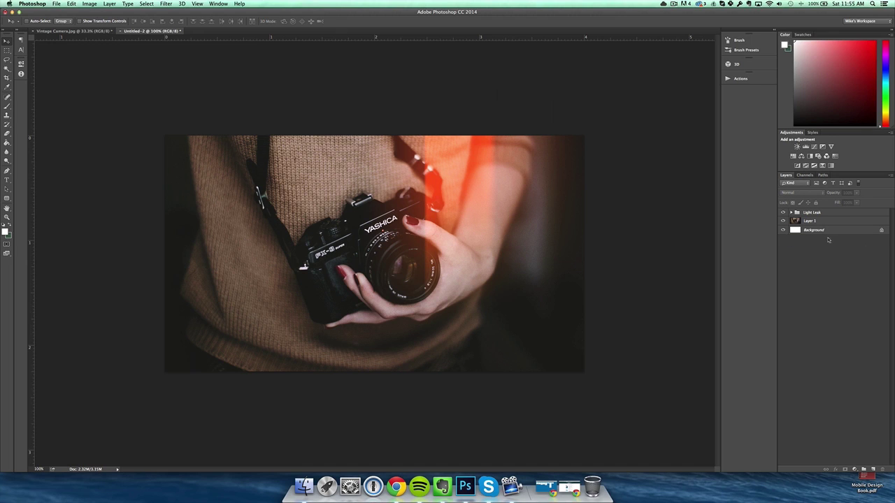
pyautogui.click(59, 31)
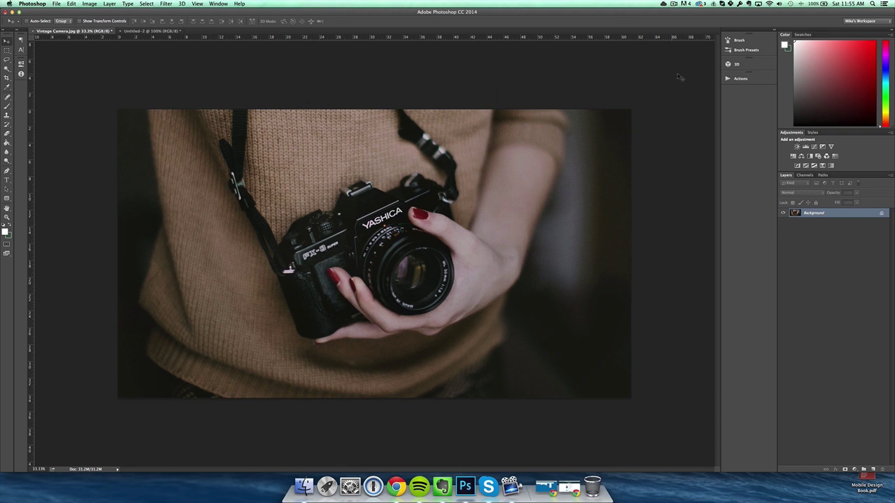
# - In Actions, expand FilterGrade Light Leaks Series I and trial Basic Leak #1 and Leak #1, undoing each
pyautogui.click(739, 78)
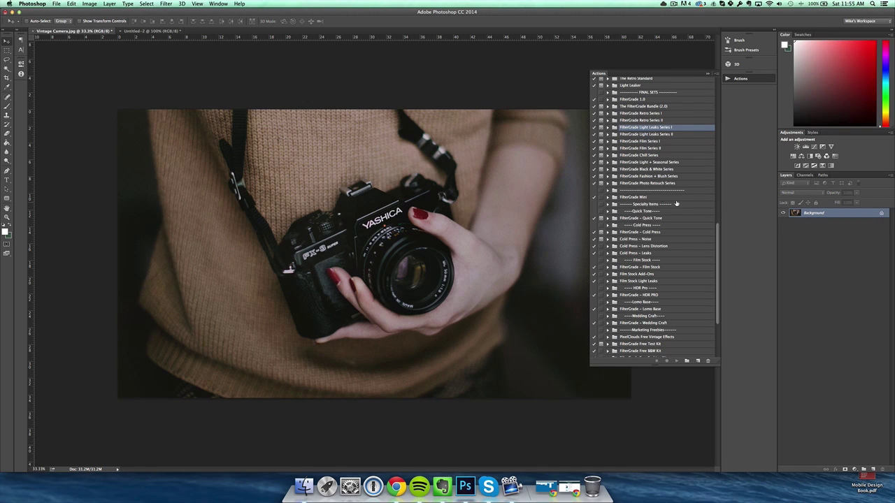
pyautogui.click(608, 128)
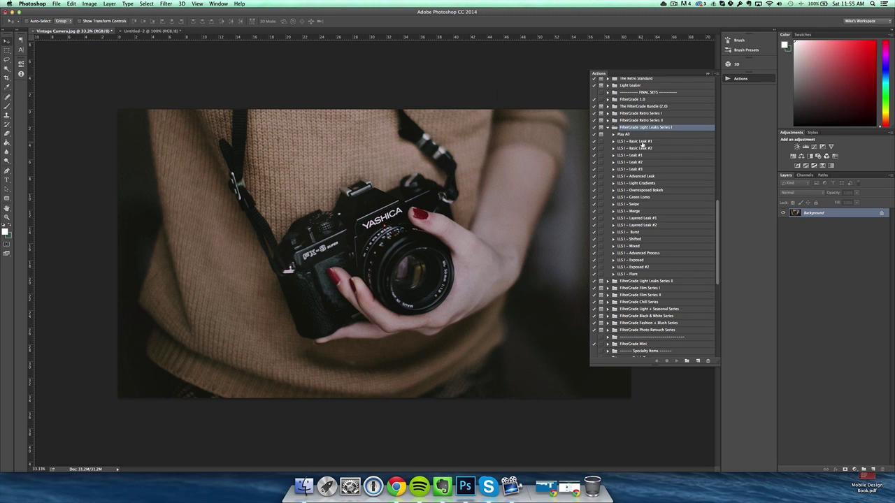
pyautogui.click(644, 142)
pyautogui.click(677, 360)
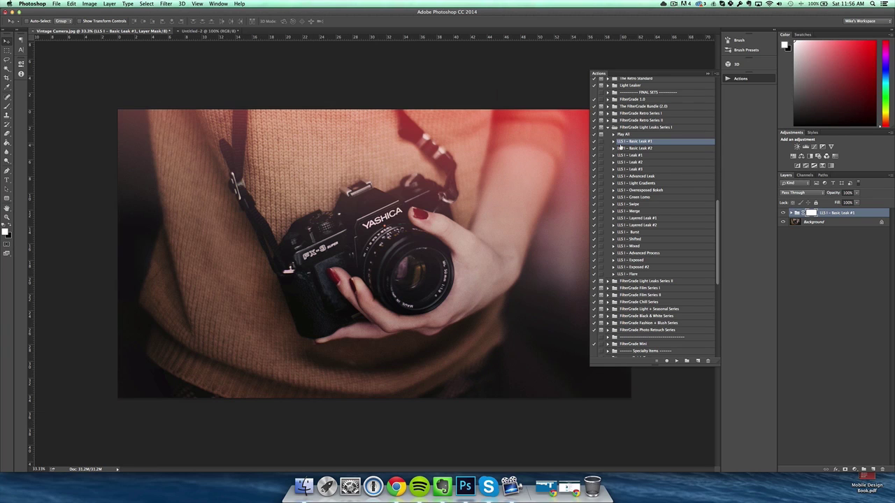
pyautogui.press('Delete')
pyautogui.click(646, 155)
pyautogui.click(676, 361)
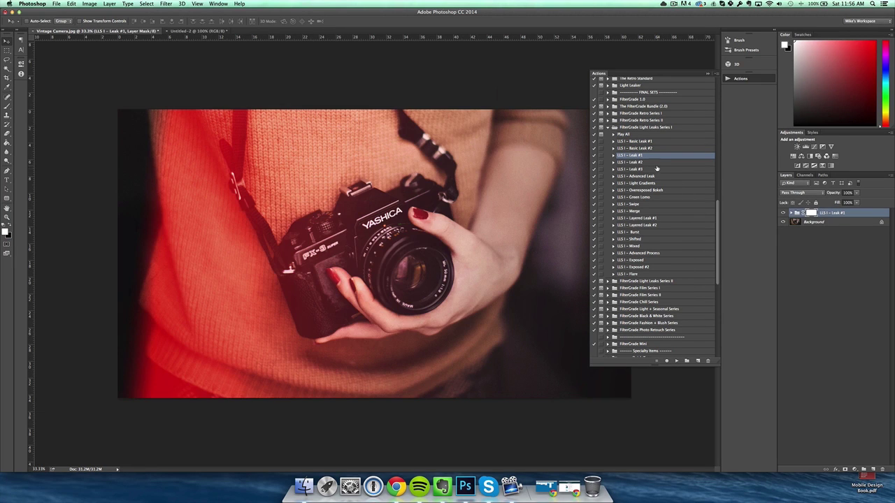
pyautogui.press('Delete')
# - Trial the Leak #2, Leak #3, Green Lomo and Flare actions, undoing each one
pyautogui.click(645, 162)
pyautogui.click(676, 360)
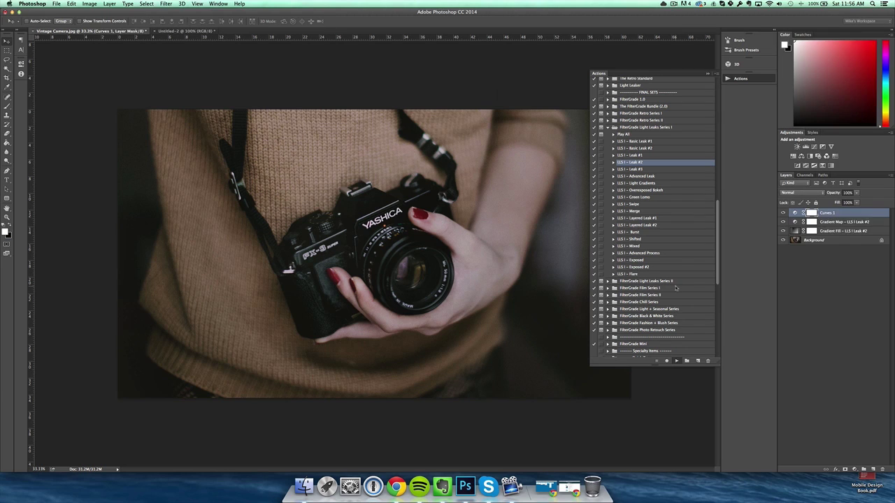
pyautogui.press('Delete')
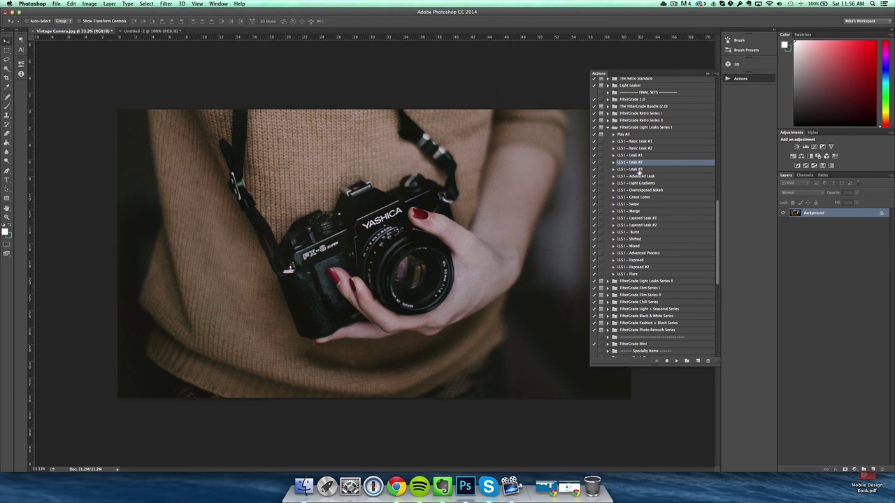
pyautogui.click(660, 169)
pyautogui.click(676, 361)
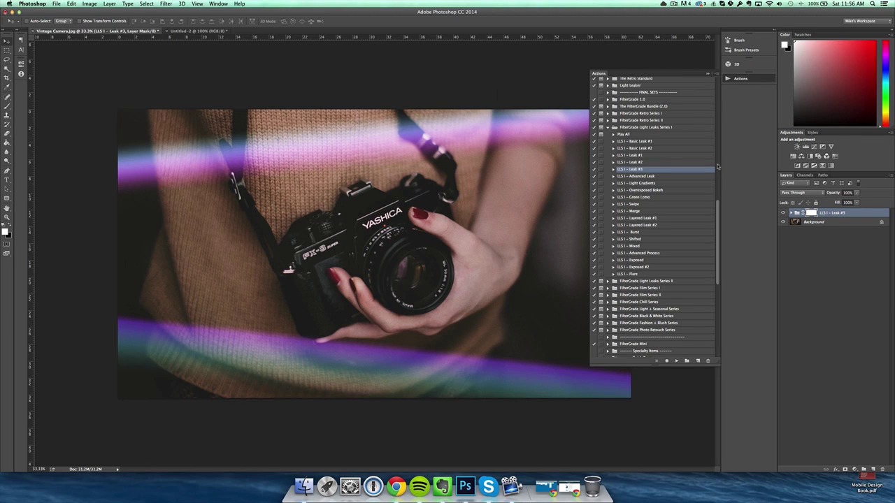
pyautogui.press('Delete')
pyautogui.click(640, 197)
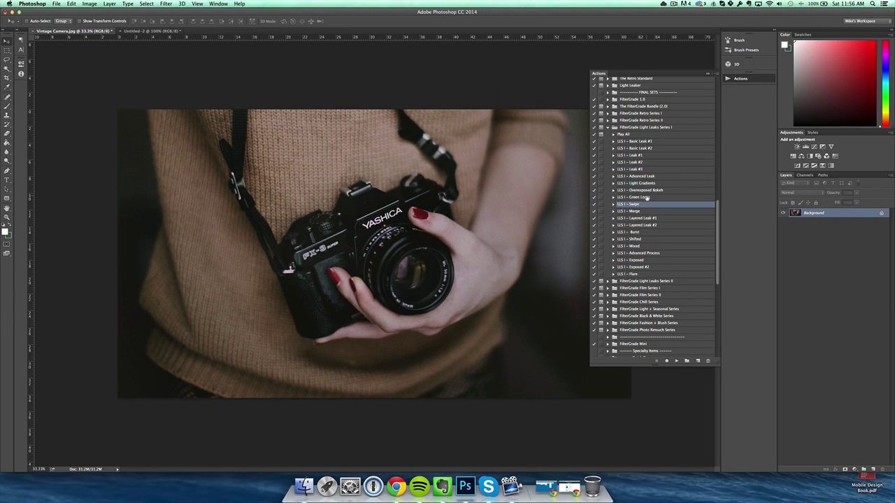
pyautogui.click(676, 361)
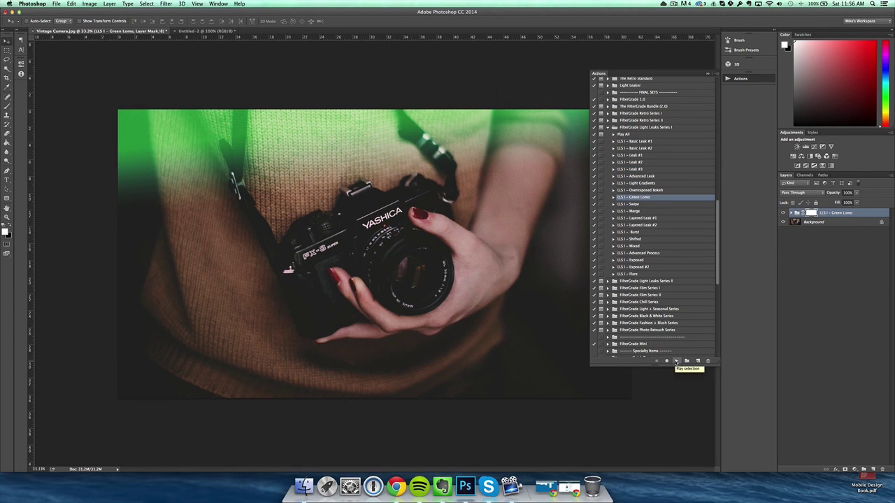
pyautogui.press('Delete')
pyautogui.click(633, 274)
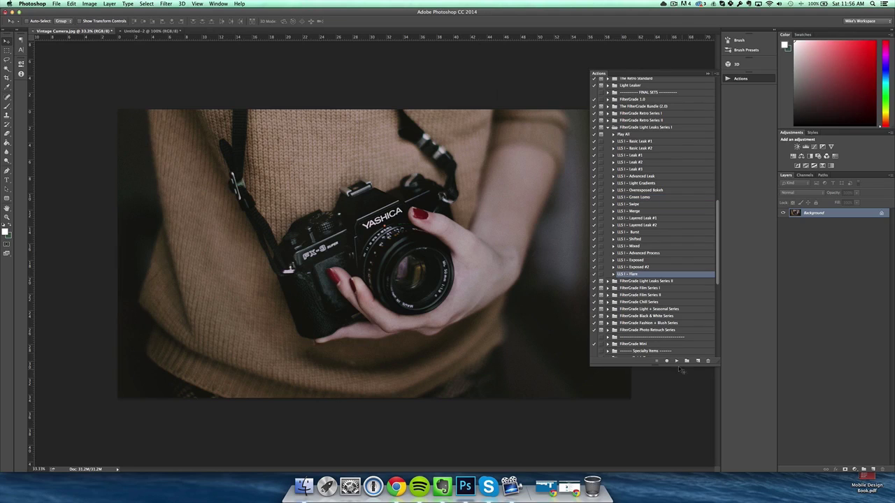
pyautogui.click(676, 361)
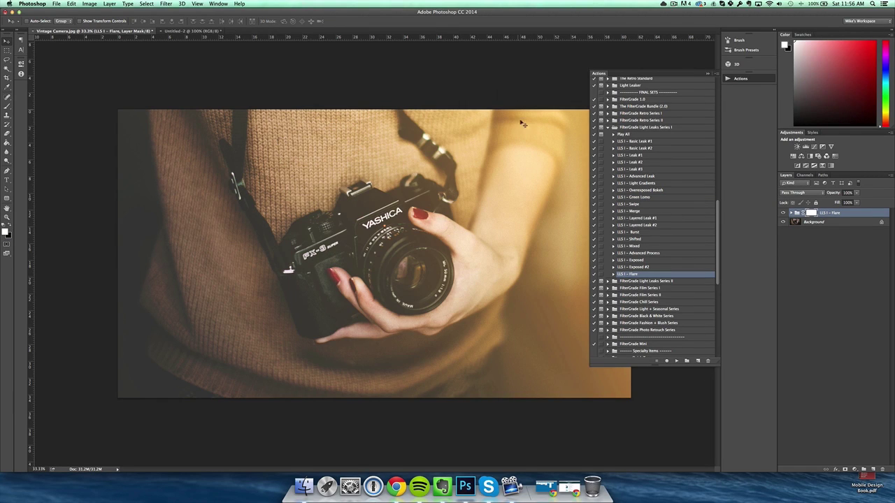
pyautogui.press('Delete')
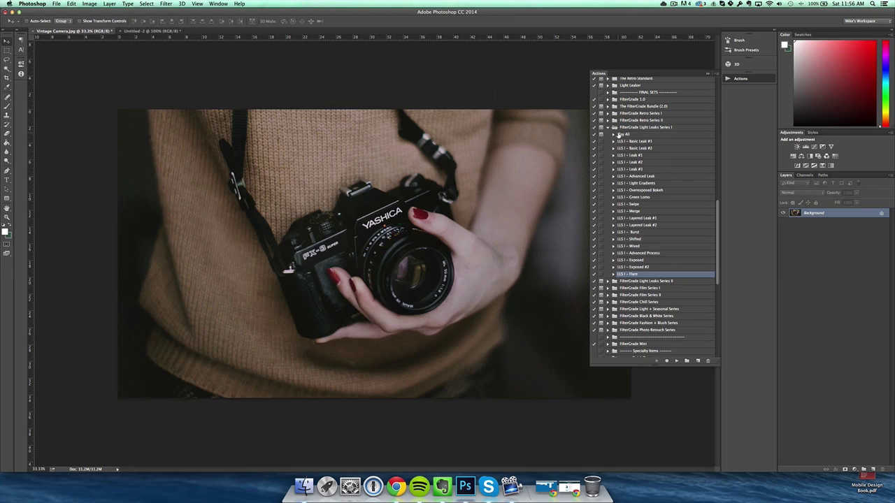
# - Switch to the Light Leaks Series II set and trial Angular and Shine #2, undoing each
pyautogui.click(608, 127)
pyautogui.click(607, 134)
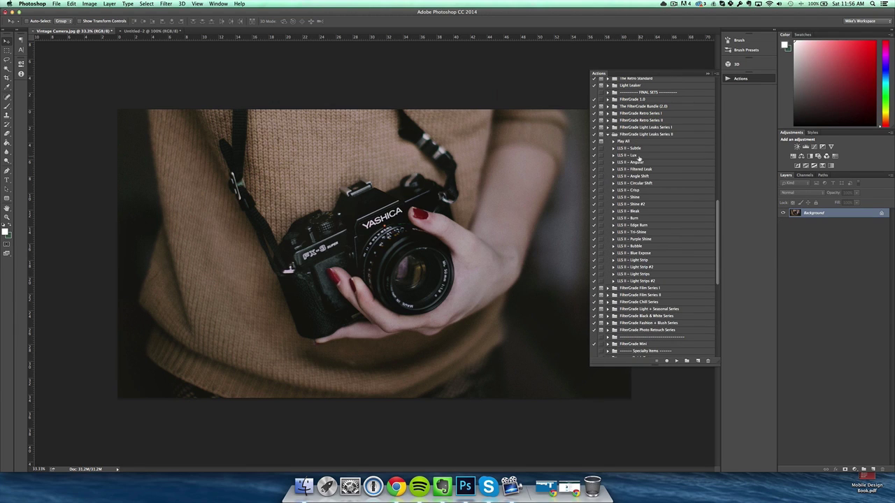
pyautogui.click(638, 163)
pyautogui.click(677, 361)
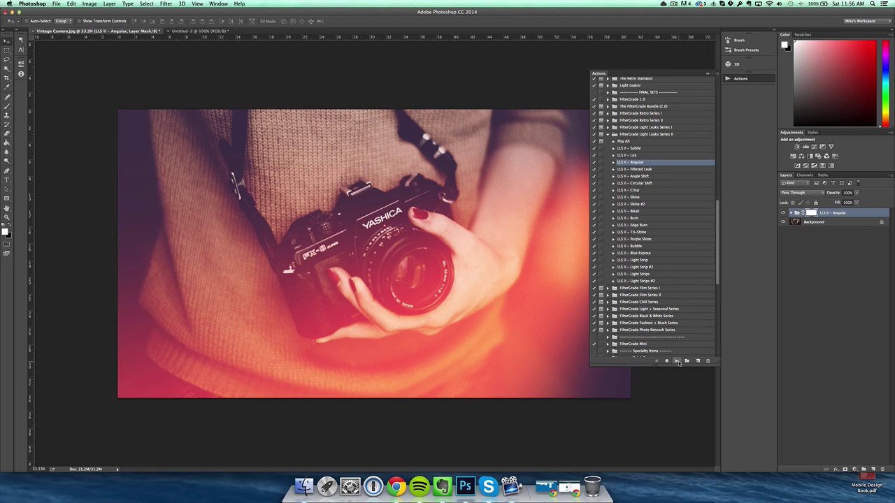
pyautogui.hotkey('ctrl', 'z')
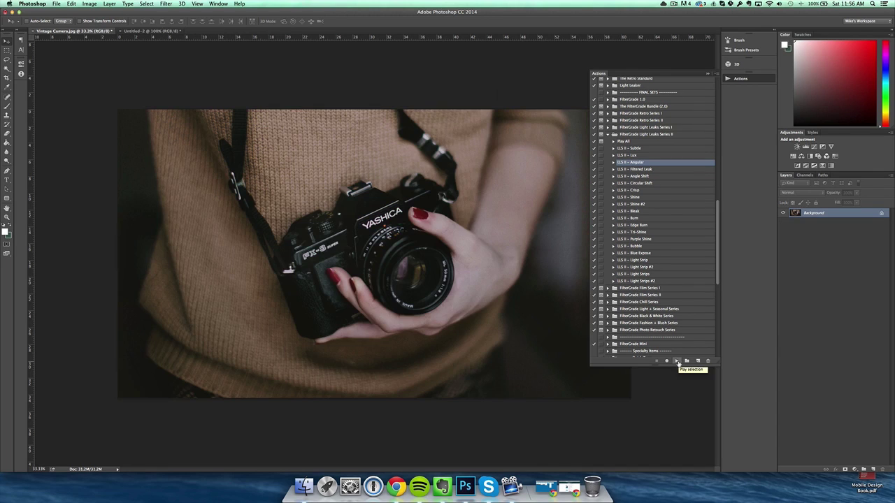
pyautogui.click(639, 205)
pyautogui.click(677, 362)
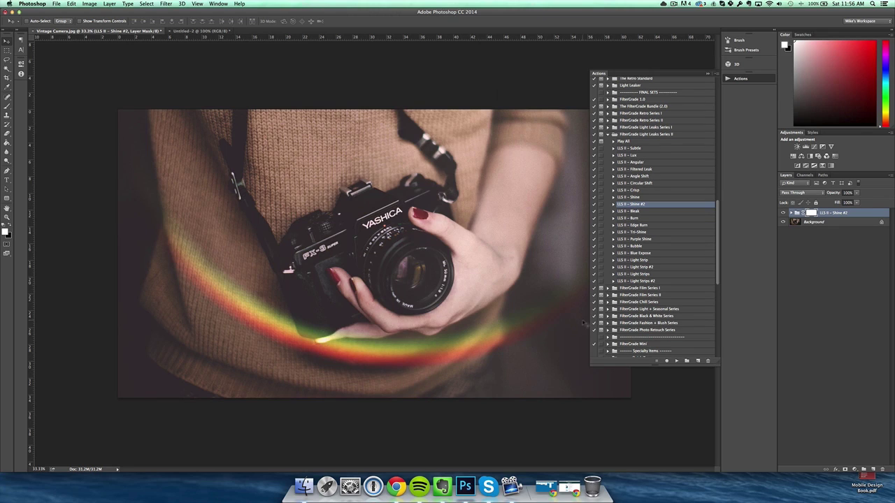
pyautogui.hotkey('ctrl', 'z')
# - Trial Light Strip and Light Strips, undoing each, then collapse the Series II set
pyautogui.click(647, 260)
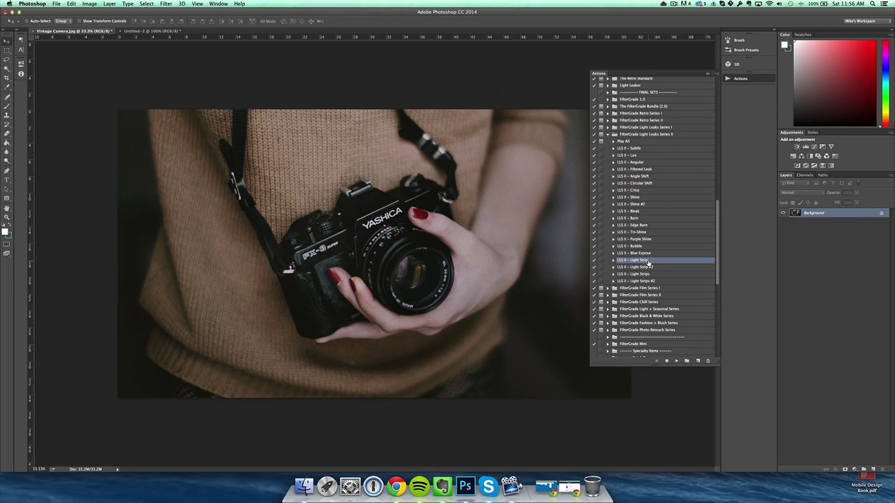
pyautogui.click(677, 362)
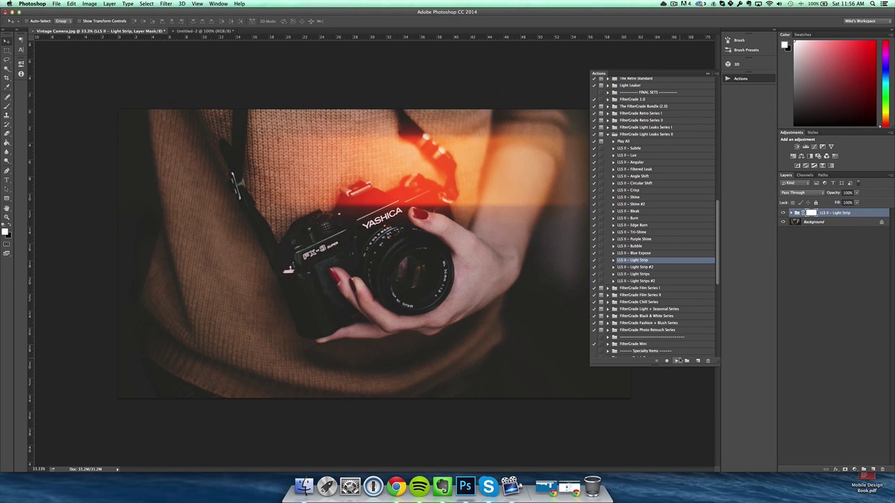
pyautogui.hotkey('ctrl', 'z')
pyautogui.click(655, 276)
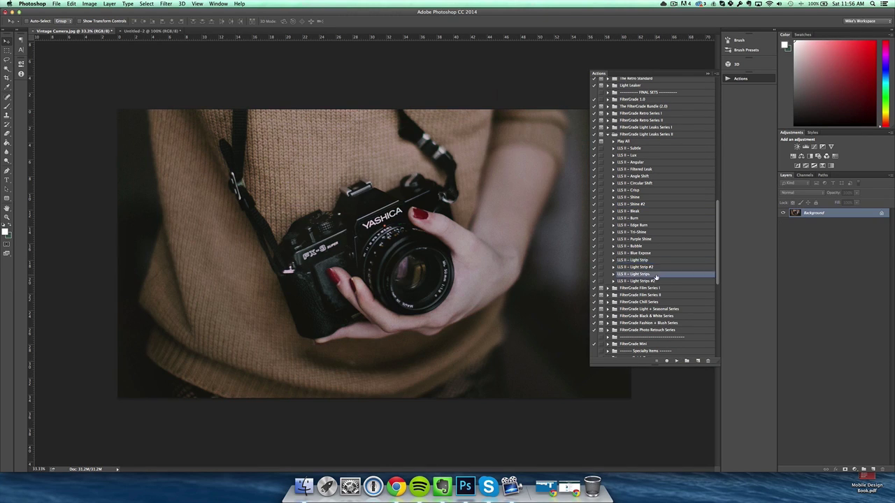
pyautogui.click(678, 362)
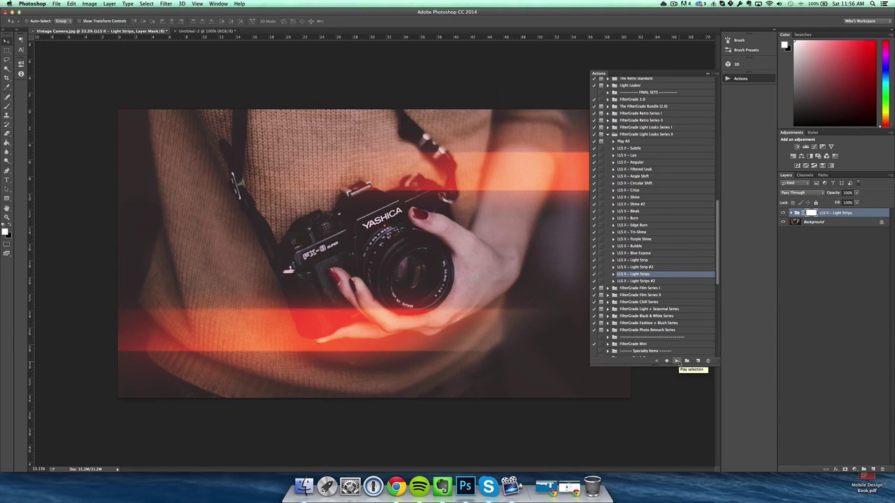
pyautogui.hotkey('ctrl', 'z')
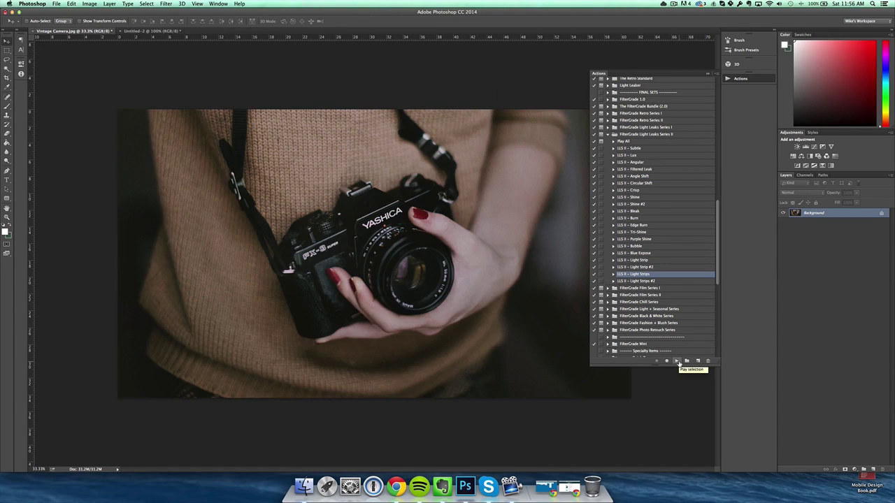
pyautogui.click(608, 134)
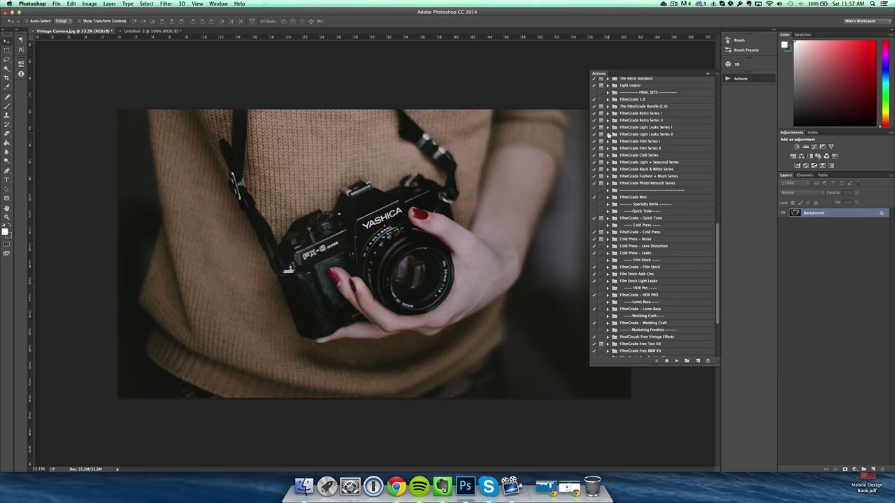
# - Go back to Untitled-2 and toggle the Light Leak group off and on to compare
pyautogui.click(706, 74)
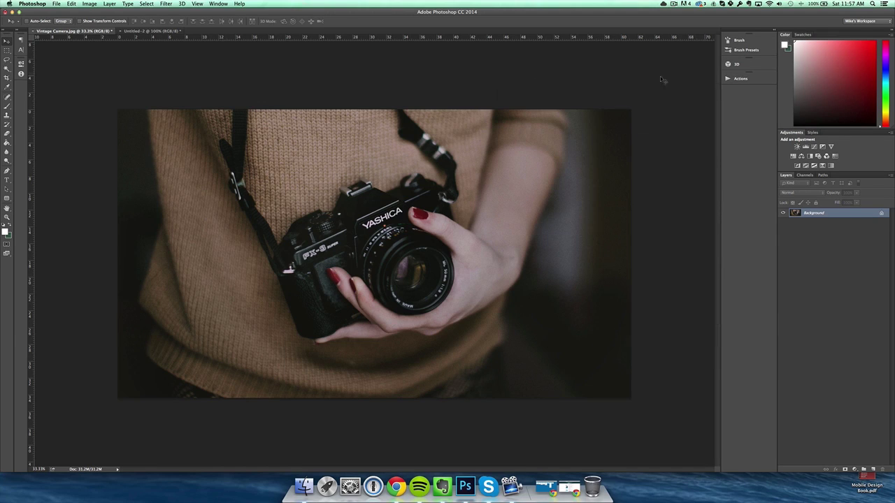
pyautogui.click(170, 32)
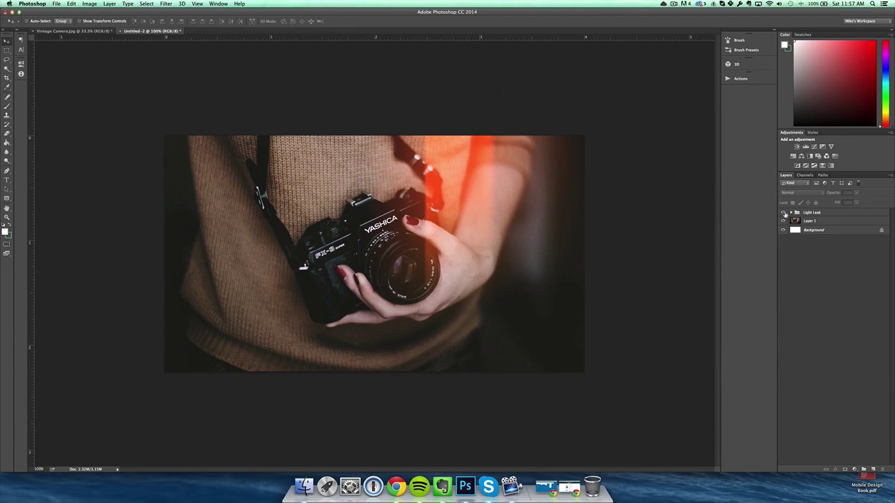
pyautogui.click(783, 212)
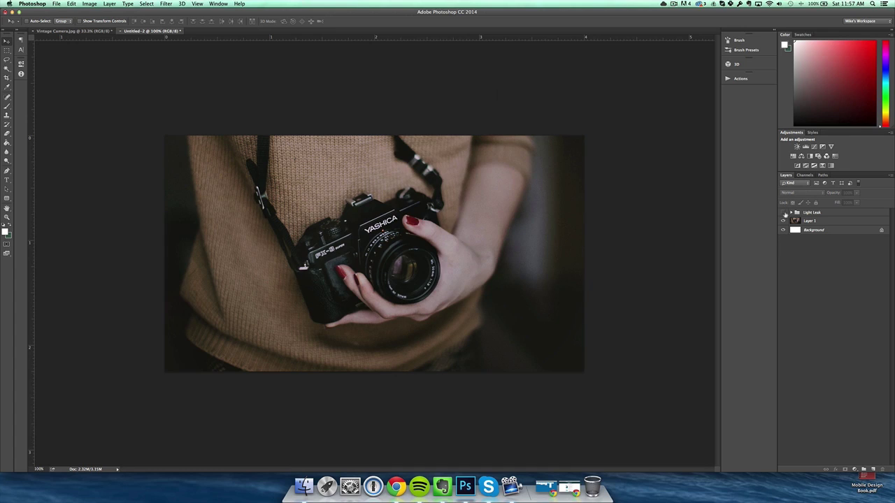
pyautogui.click(783, 212)
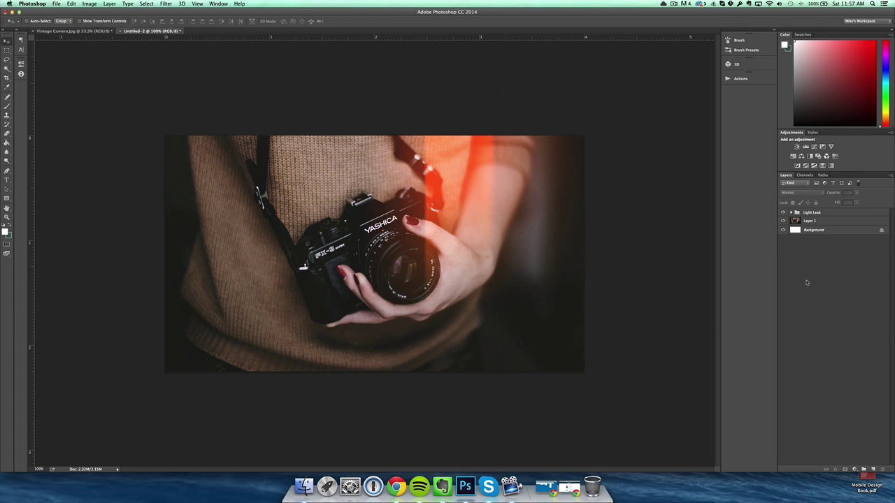